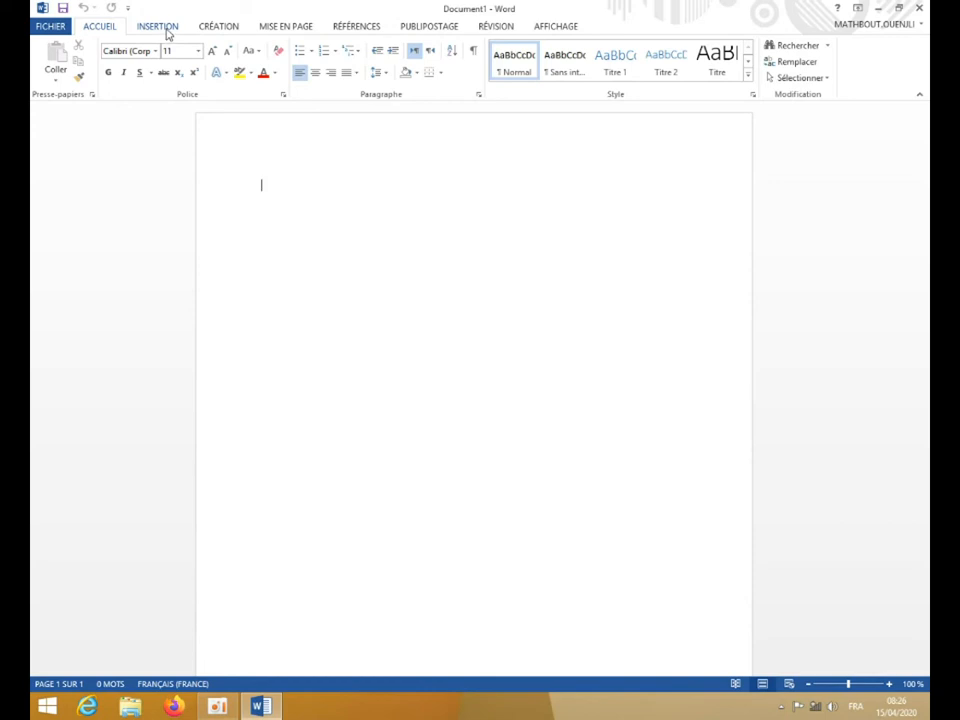
Step: Insert a table with 5 columns and 4 rows, keeping the fixed automatic column width
left_click(160, 27)
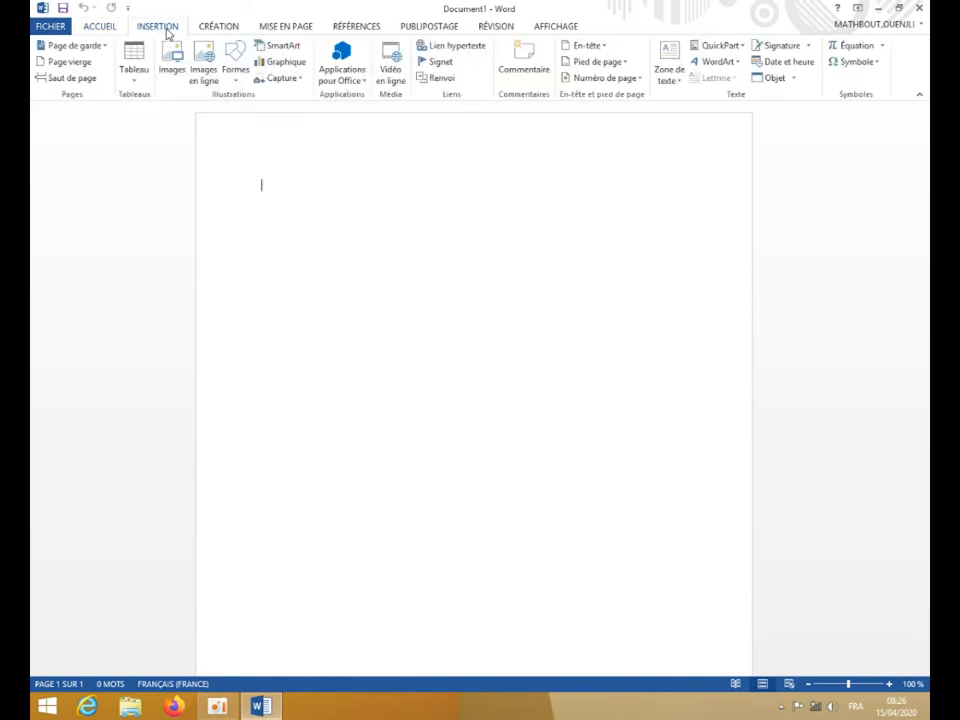
left_click(133, 82)
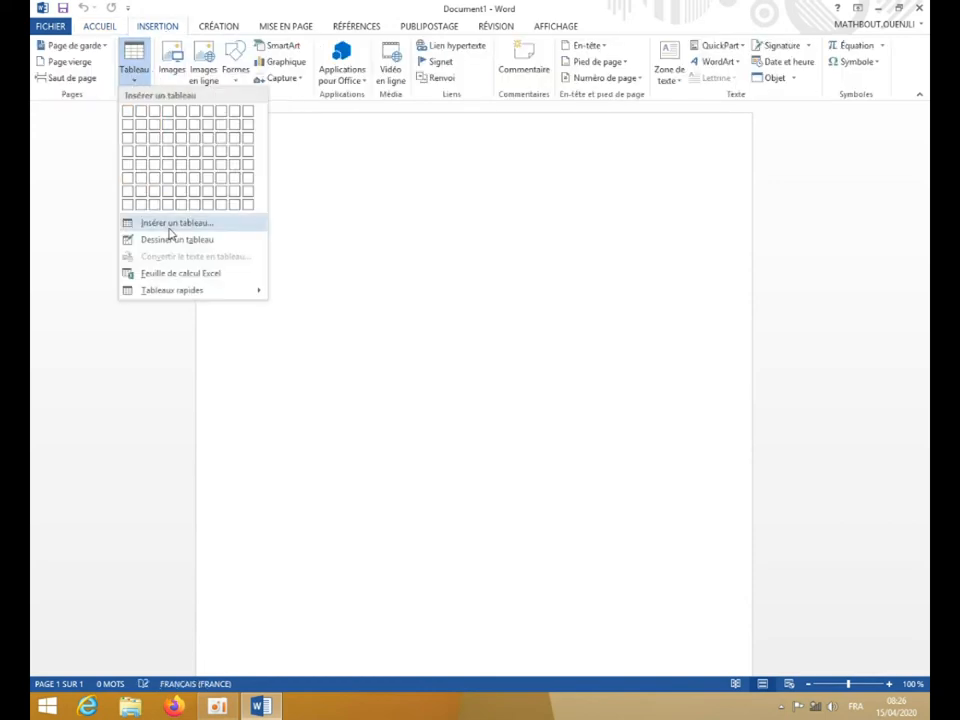
left_click(234, 232)
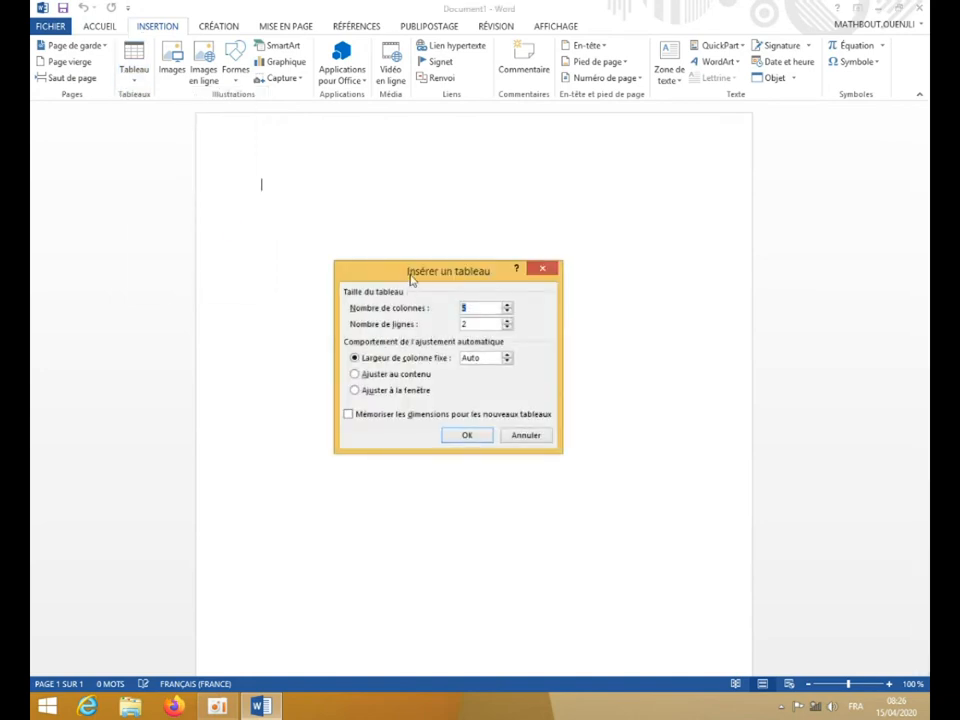
left_click_drag(421, 275, 422, 220)
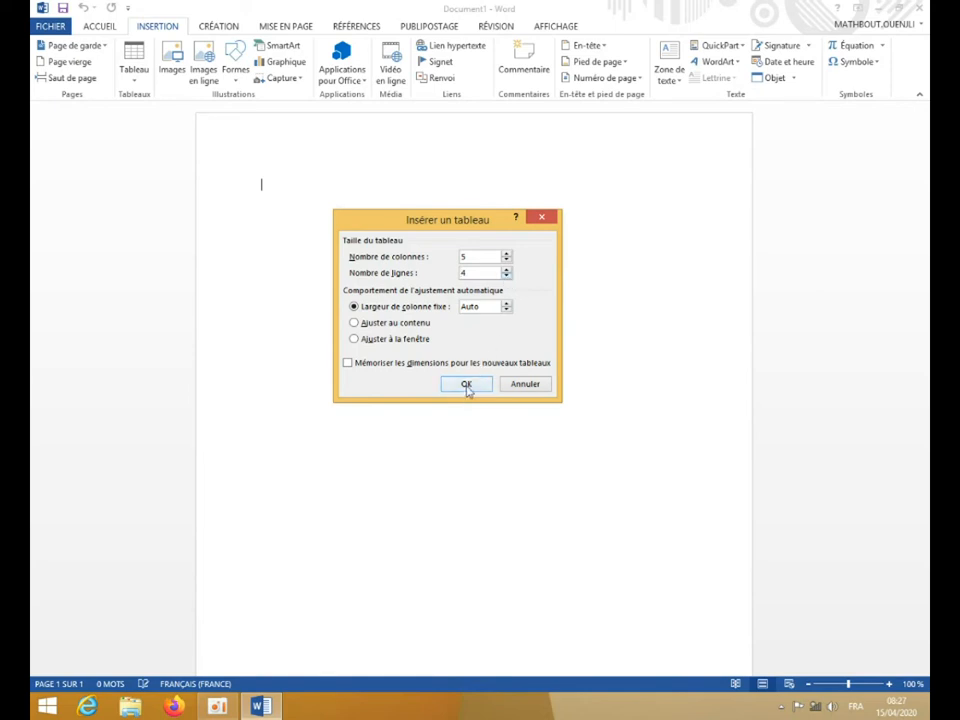
left_click(466, 386)
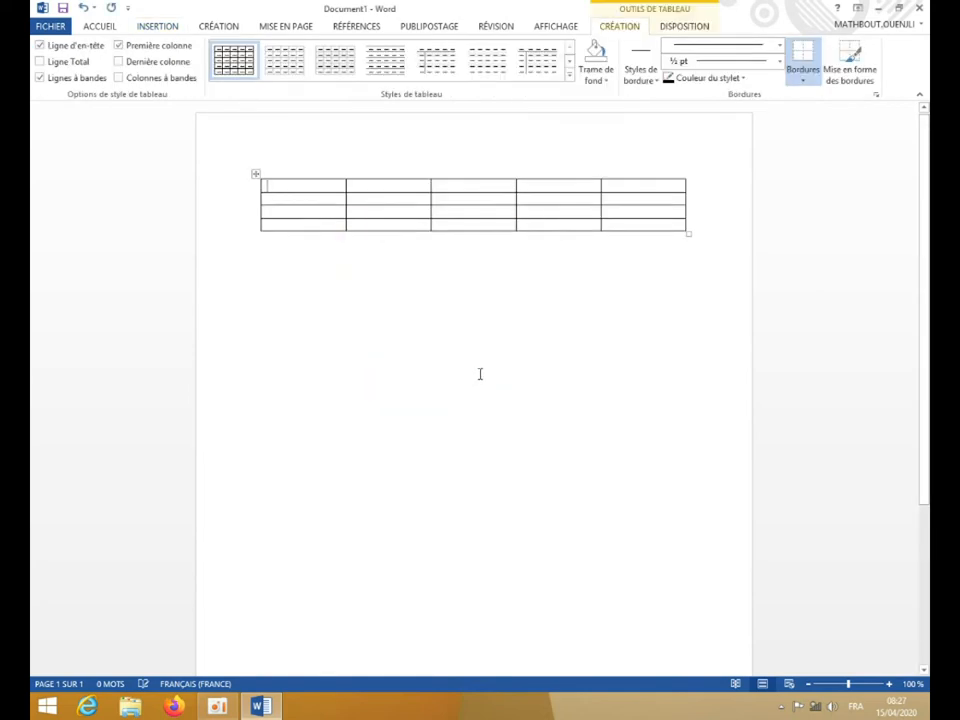
Step: Select the table's columns one after another, followed by individual rows, and clear the selection below the table
left_click(314, 174)
left_click(380, 174)
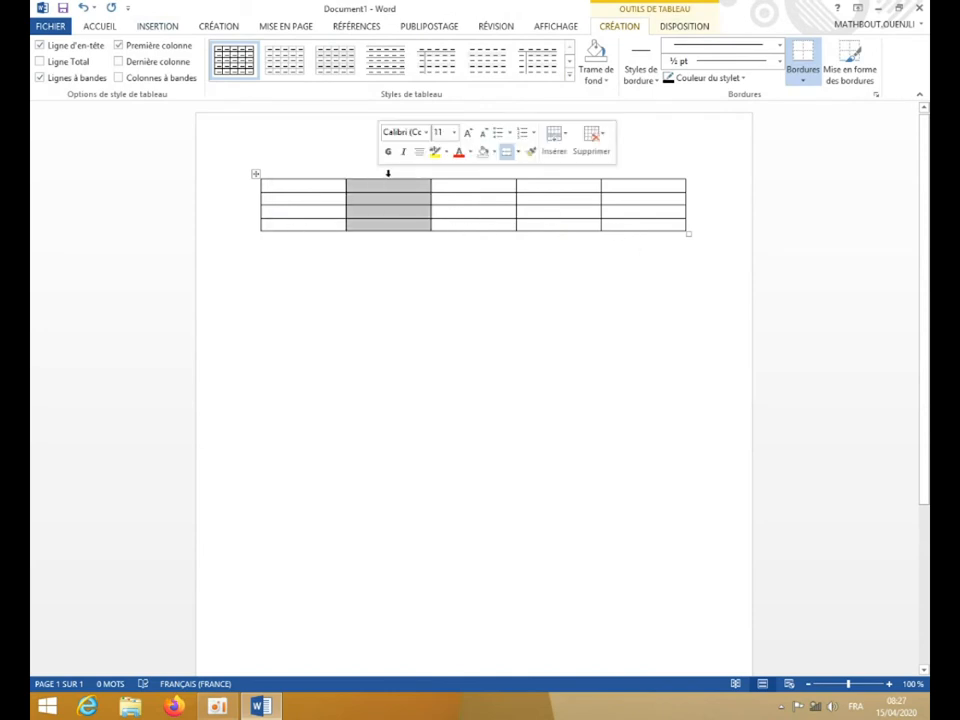
left_click(452, 172)
left_click(540, 172)
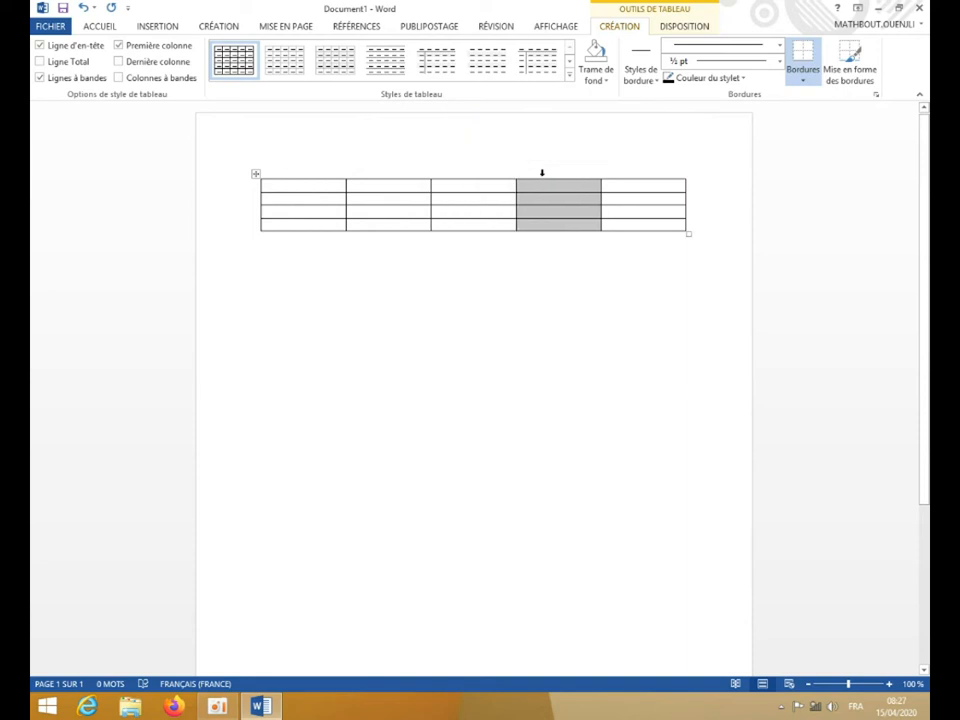
left_click(627, 174)
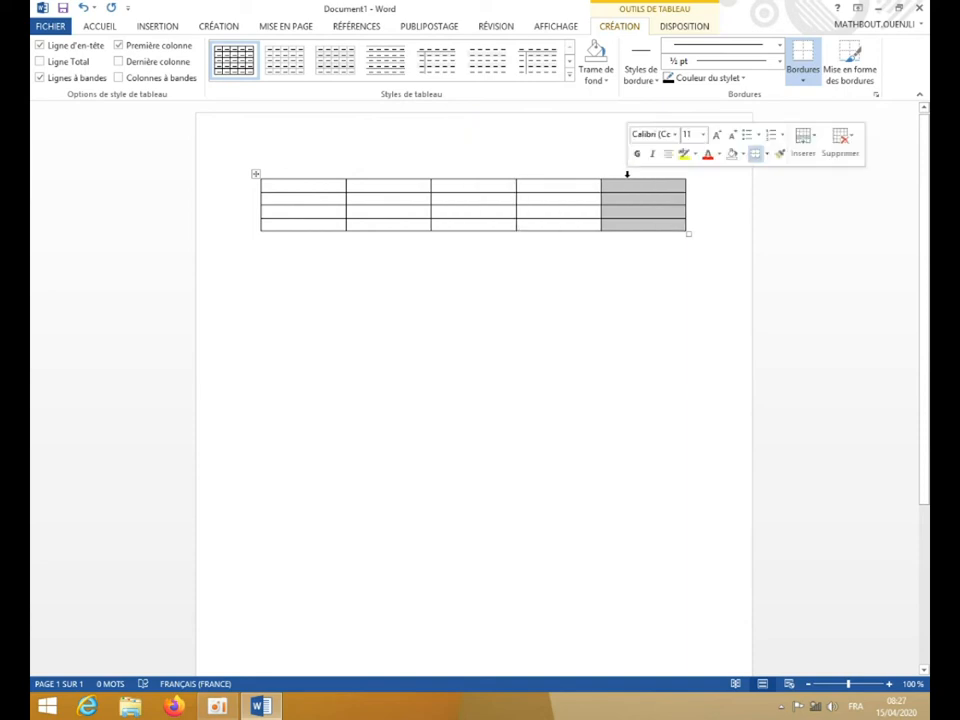
left_click(248, 193)
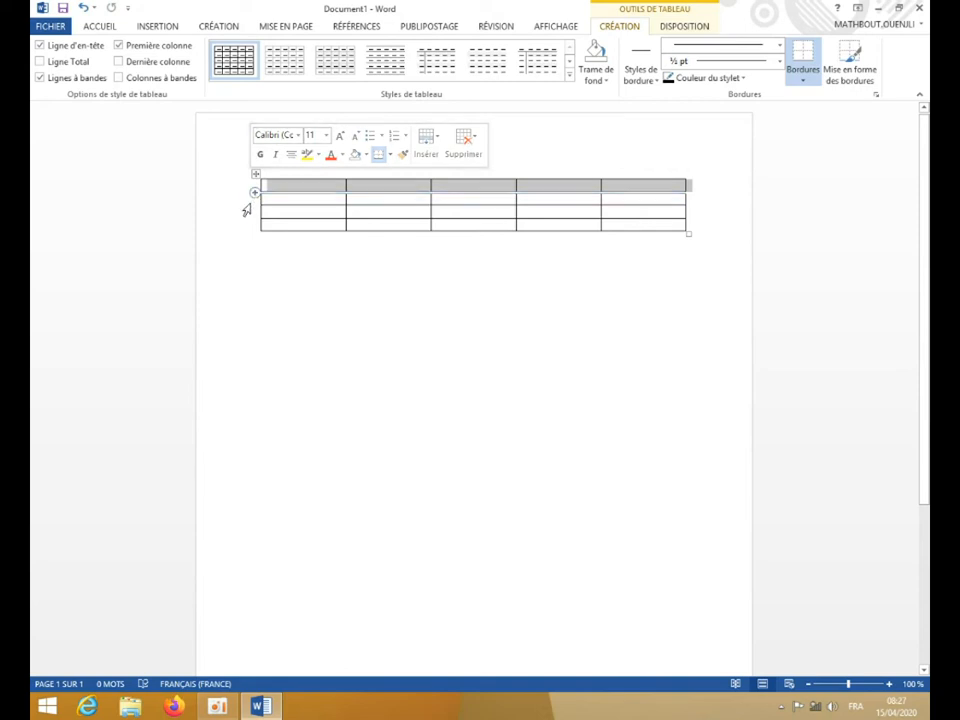
left_click(247, 208)
left_click(240, 224)
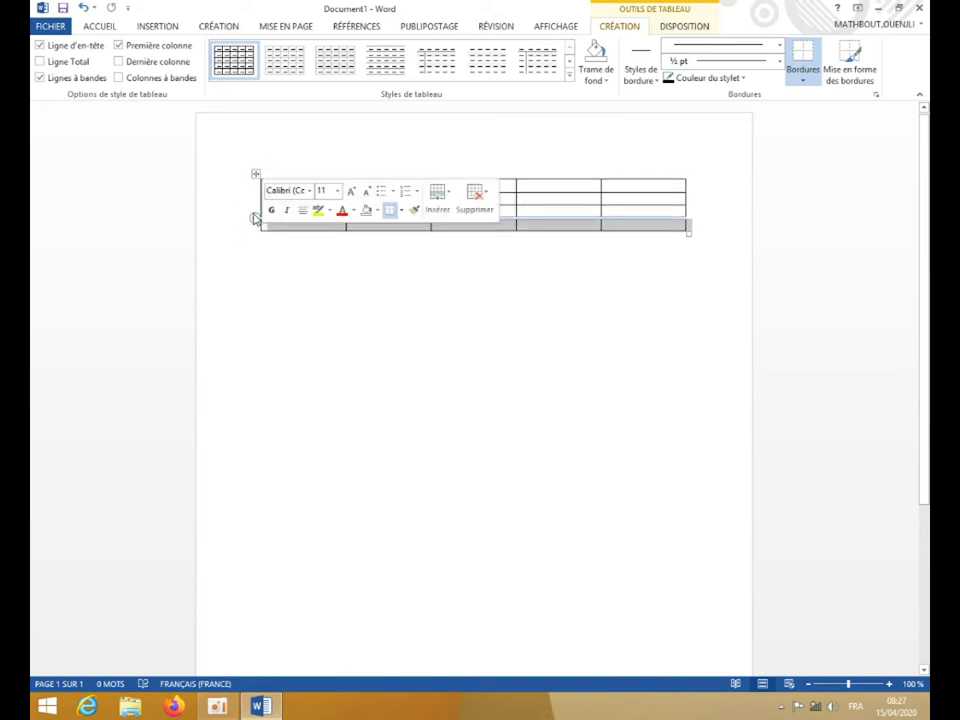
left_click(572, 291)
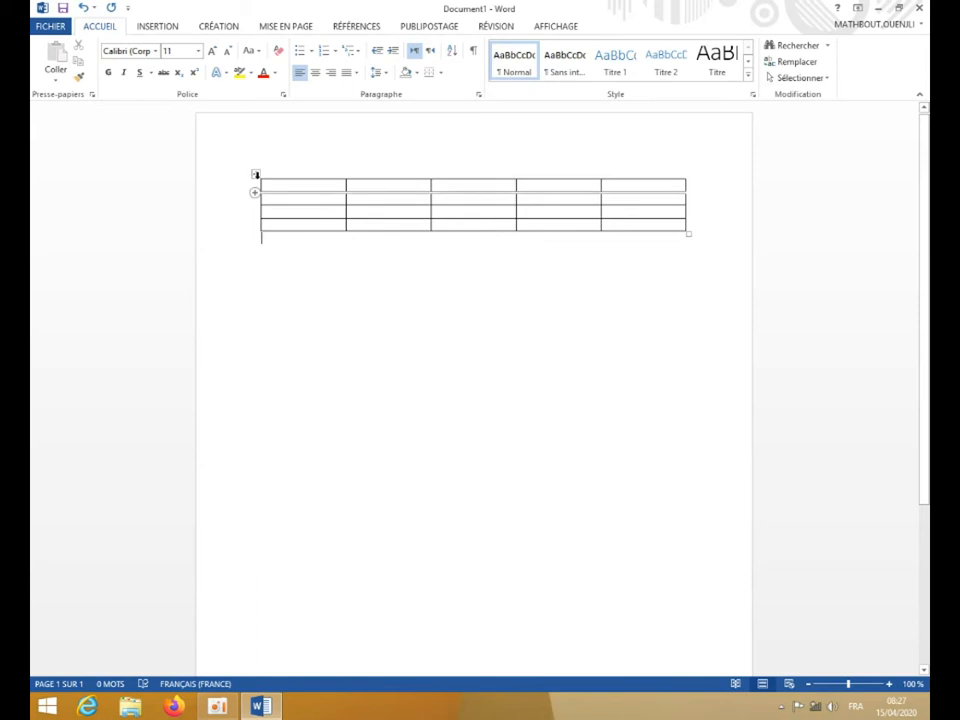
Step: Move the table down the page and enlarge it to rows about 1 cm high and columns about 3.3 cm wide
left_click_drag(256, 177, 257, 371)
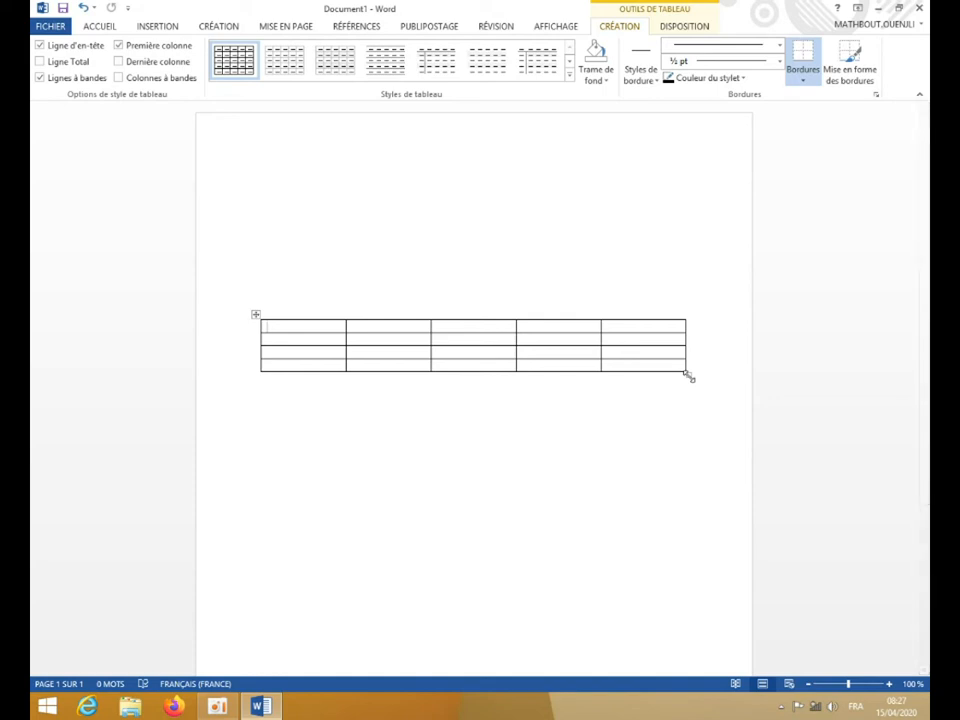
left_click_drag(688, 375, 693, 431)
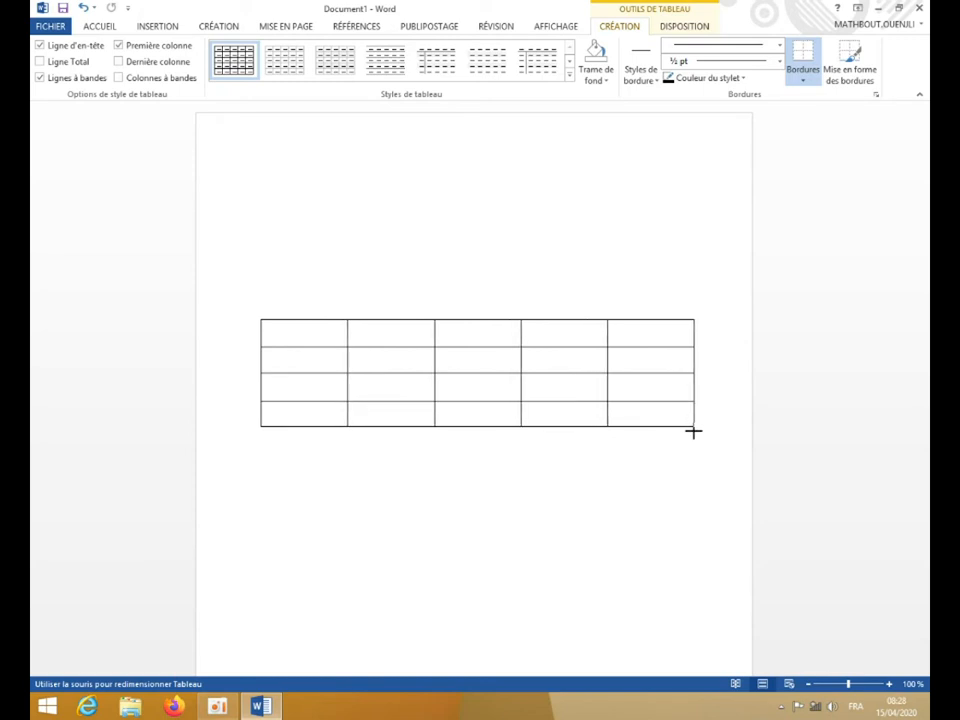
left_click_drag(693, 431, 701, 431)
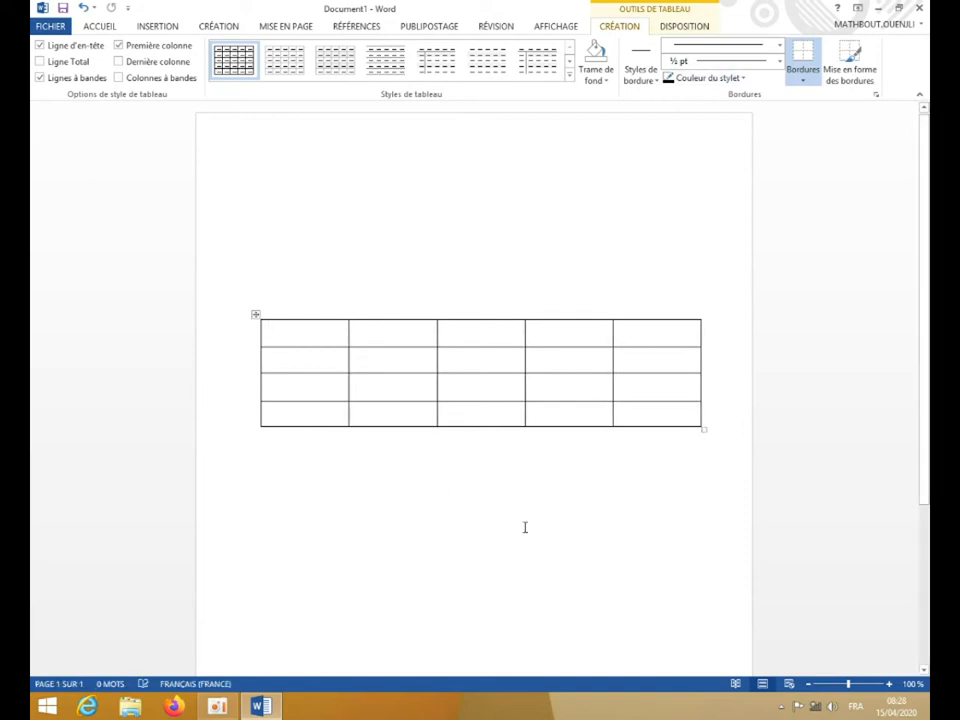
key("super+c")
Step: Enter "Tableau" and "Image" in the first two cells of the table's second row
left_click(303, 366)
type("tab")
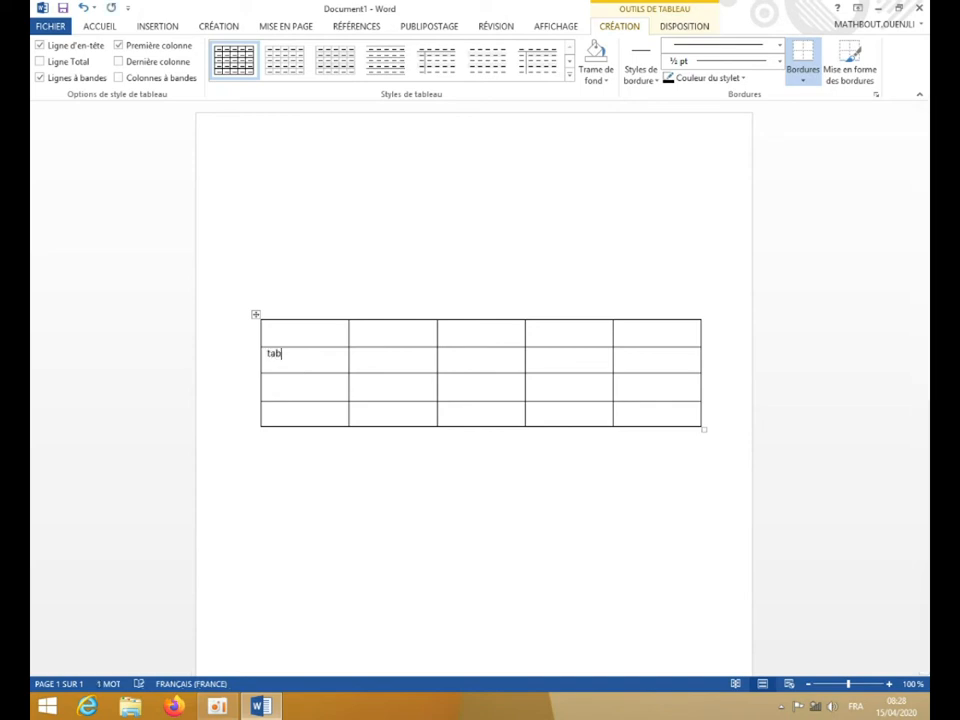
type("leau")
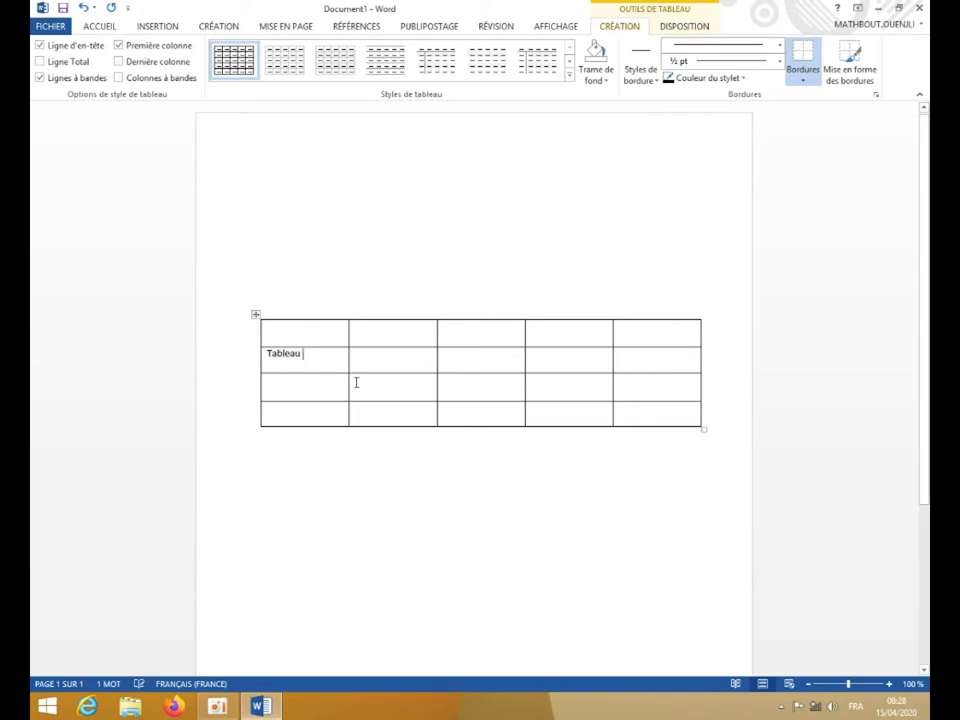
left_click(385, 366)
type("in")
type("ag")
type("e")
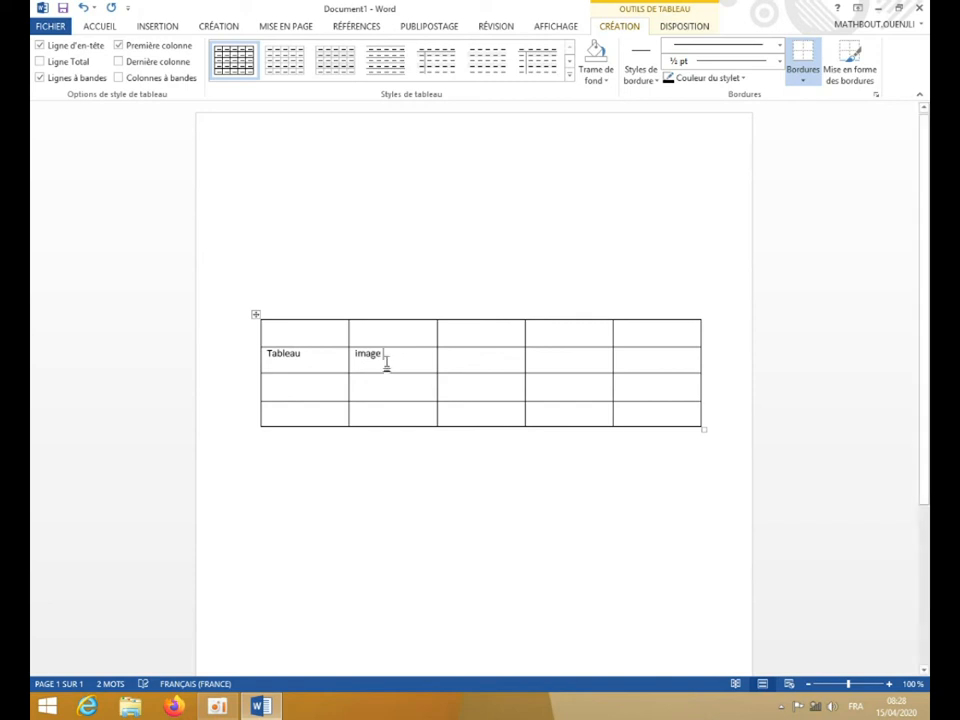
Step: Enter "Video" in the third cell of the table's second row
left_click(480, 366)
type("vi")
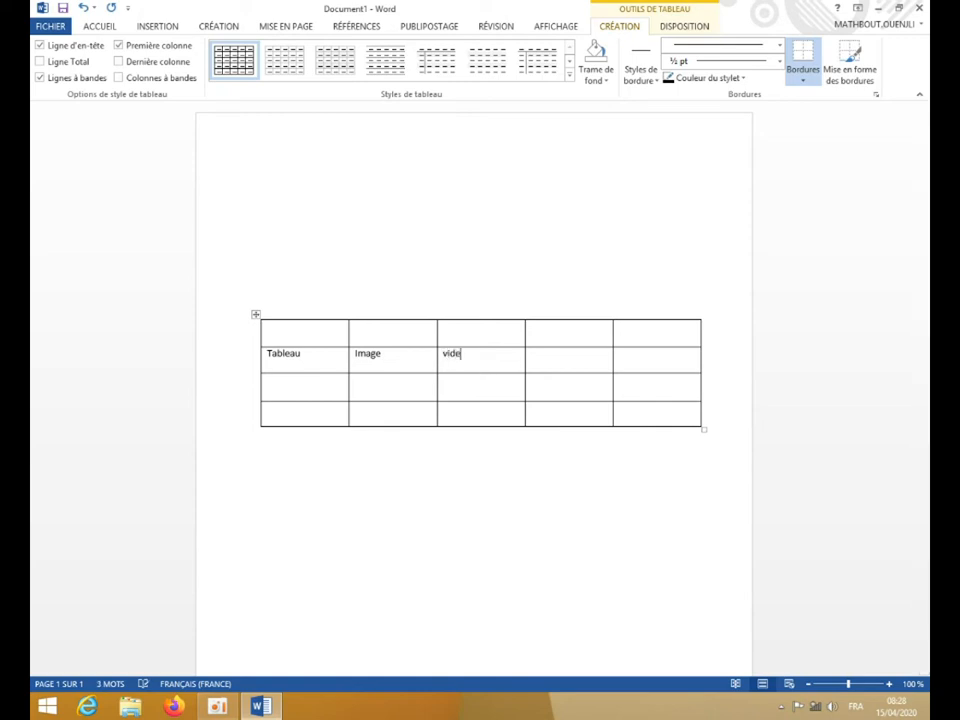
type("déo")
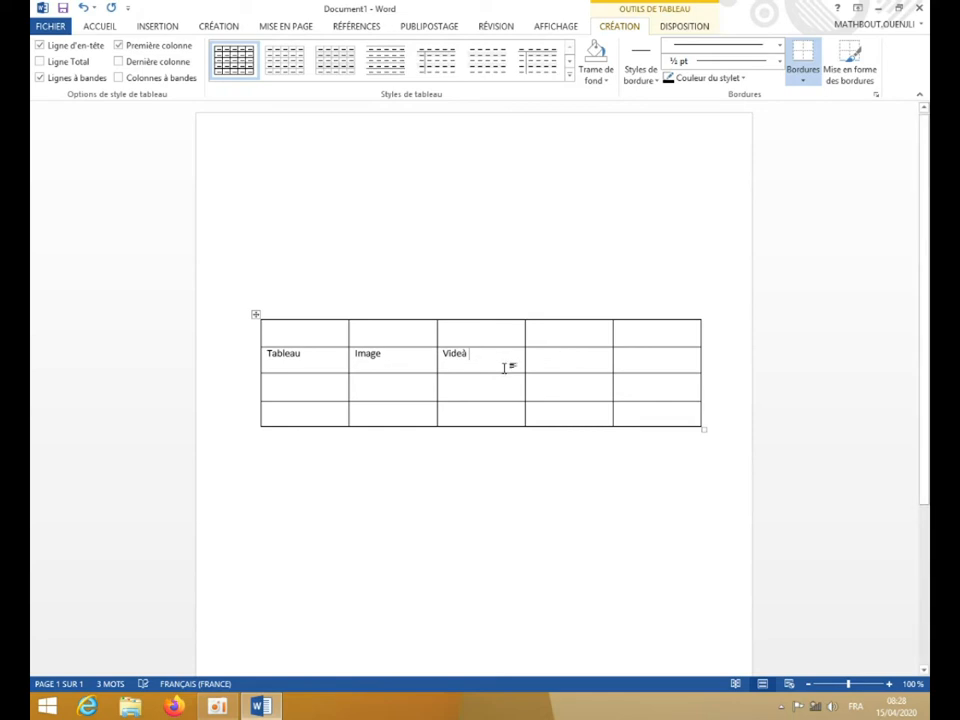
key("BackSpace")
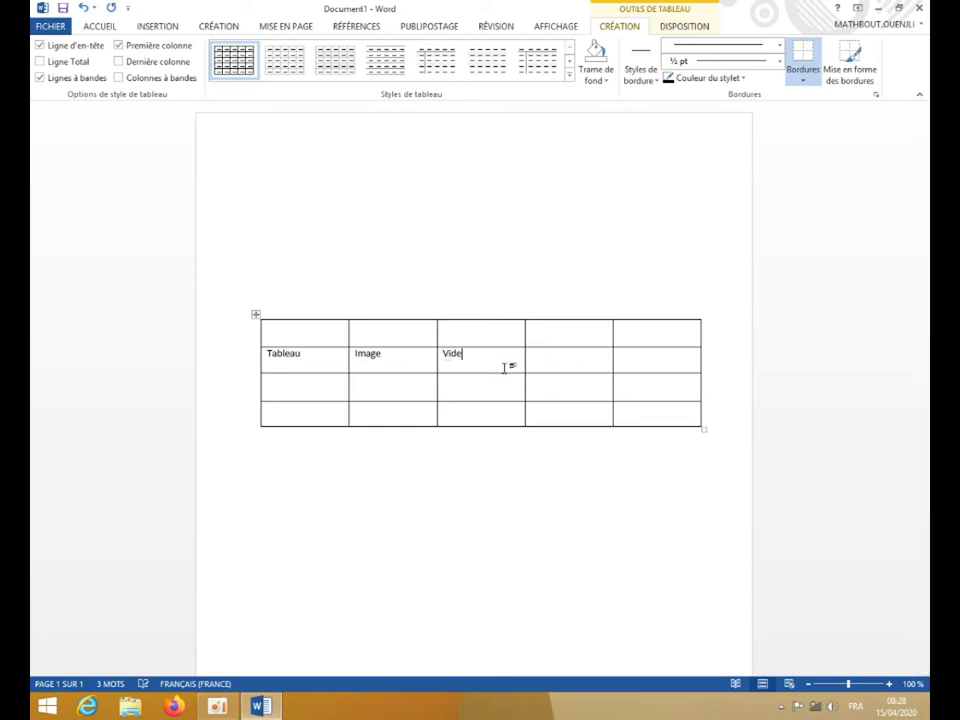
type("o")
left_click(550, 358)
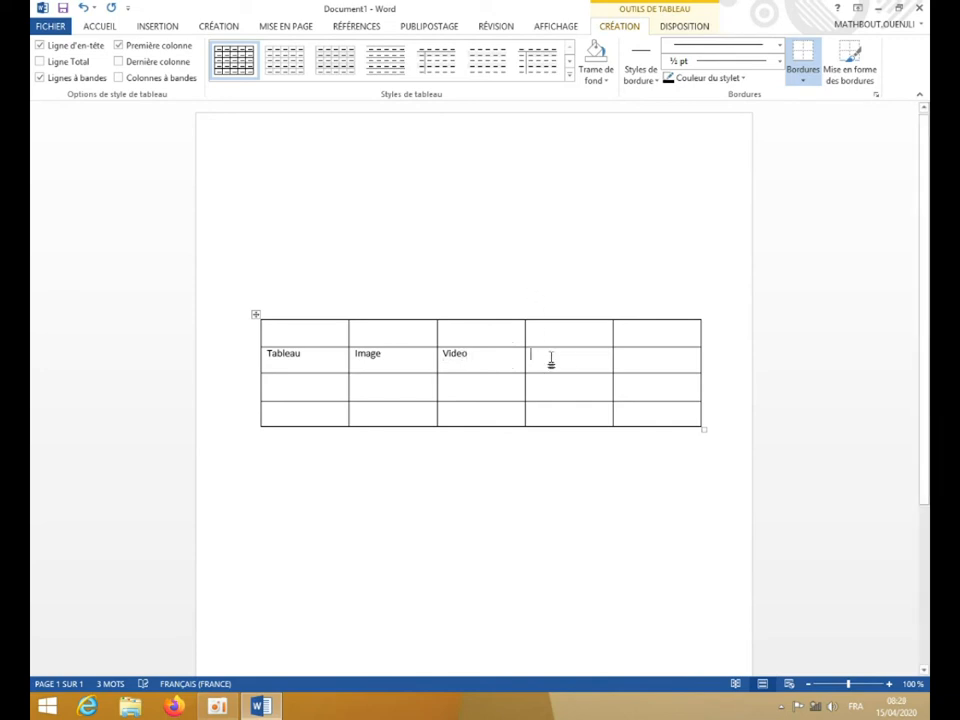
Step: Center the words Tableau, Image and Video horizontally in their cells
left_click(471, 385)
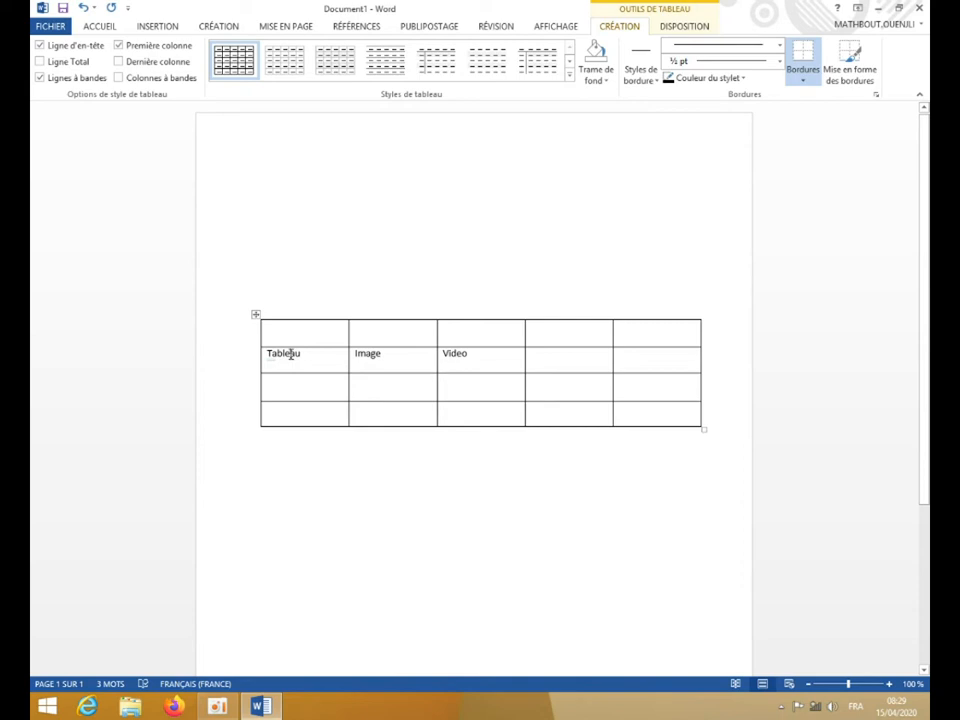
left_click(100, 27)
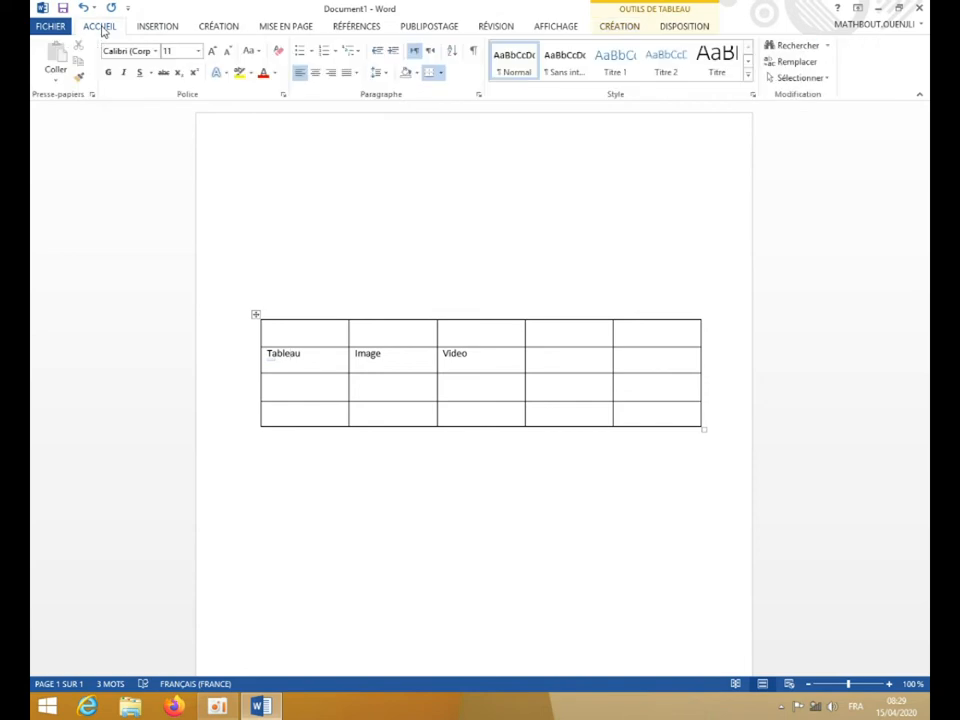
left_click(315, 75)
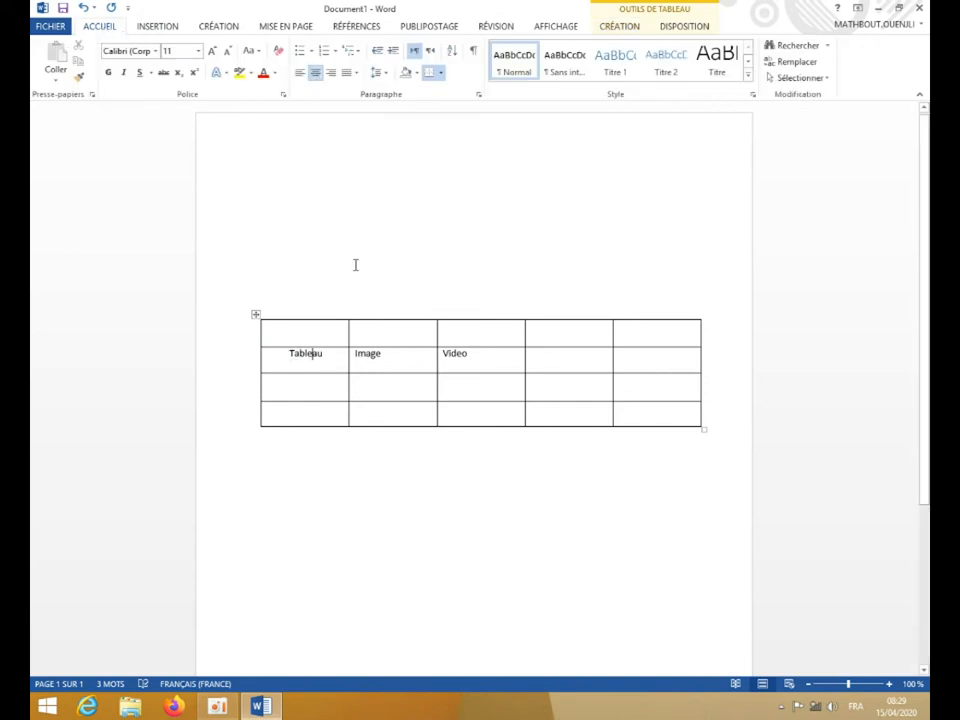
left_click(372, 355)
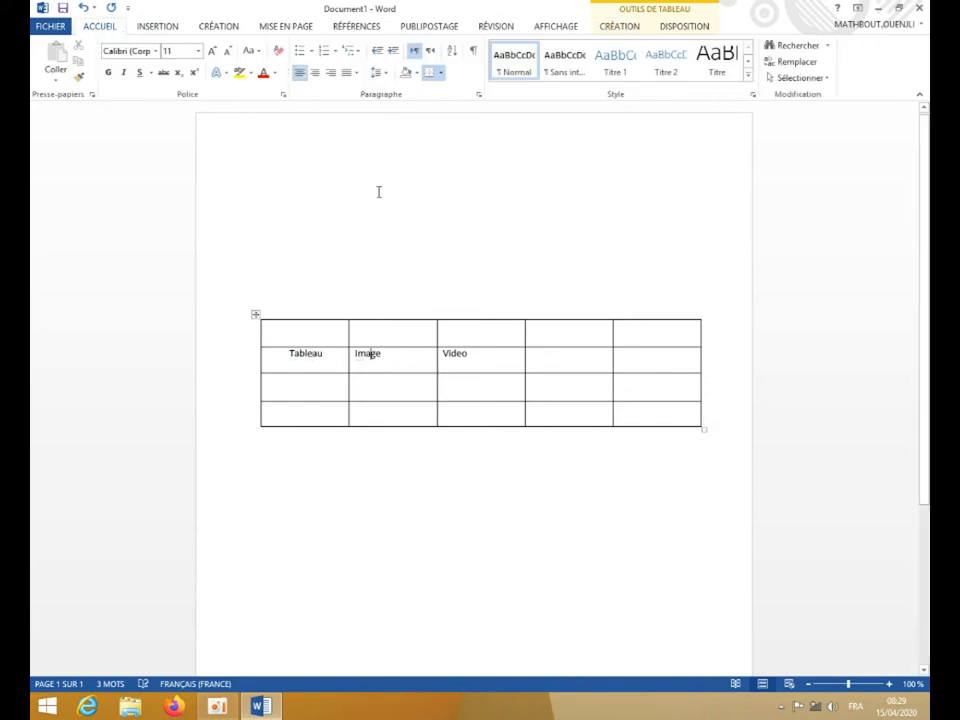
left_click(315, 74)
left_click(455, 354)
left_click(316, 76)
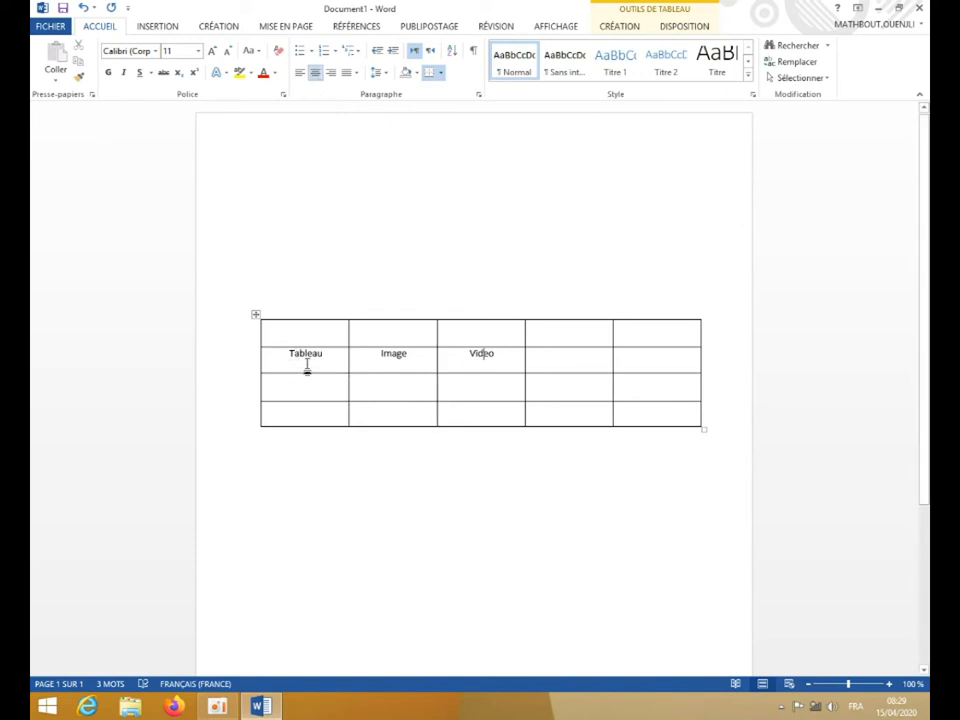
Step: Align the Video, Image and Tableau cells to the centre both vertically and horizontally
left_click(683, 27)
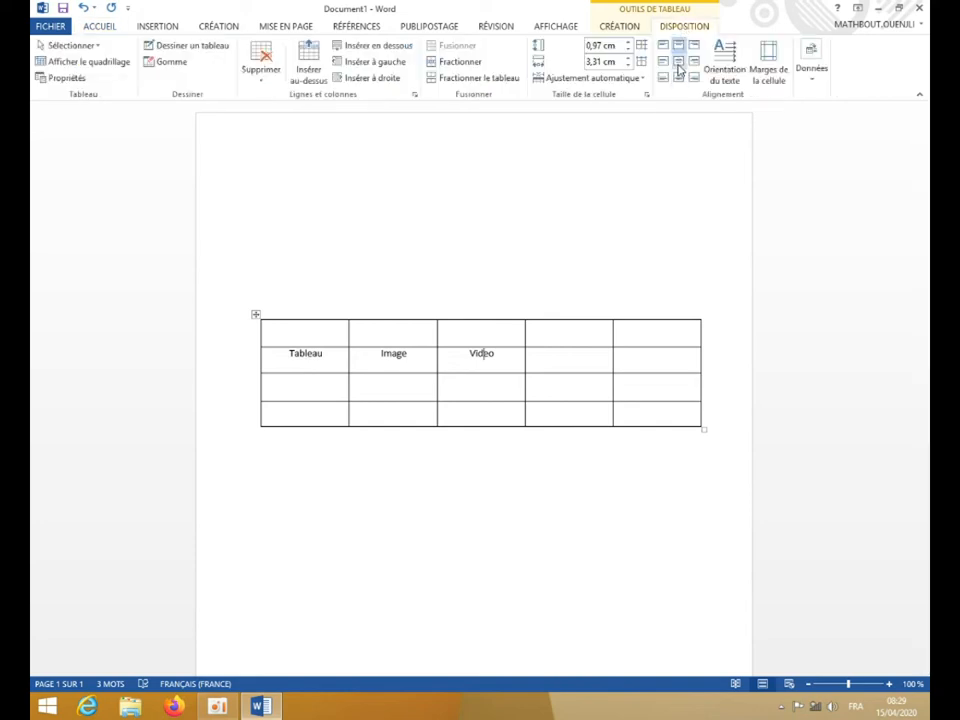
left_click(678, 68)
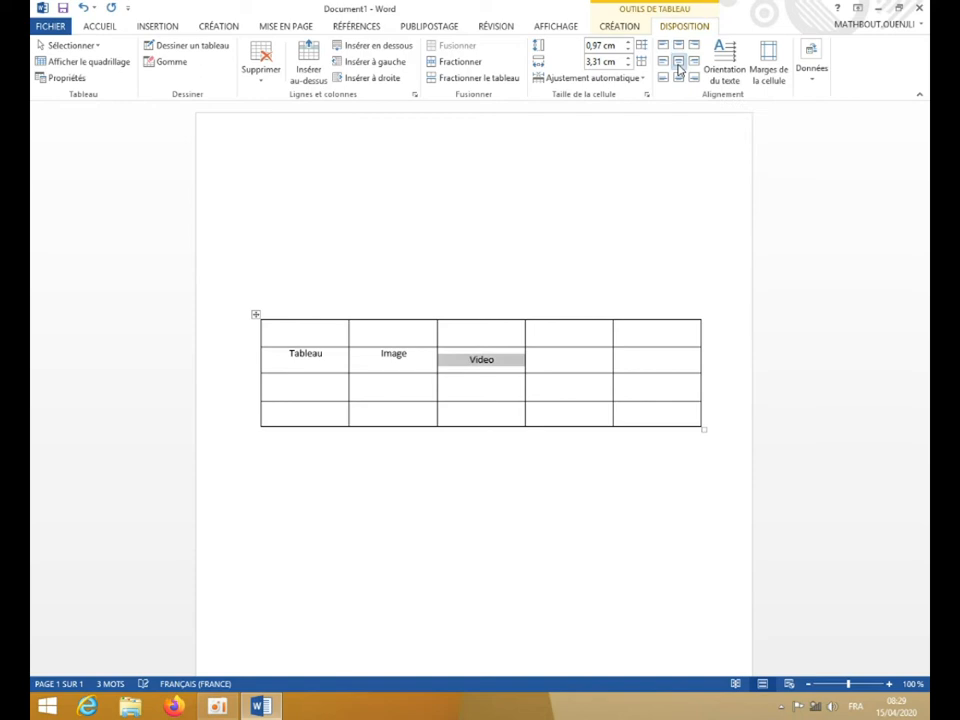
left_click(393, 355)
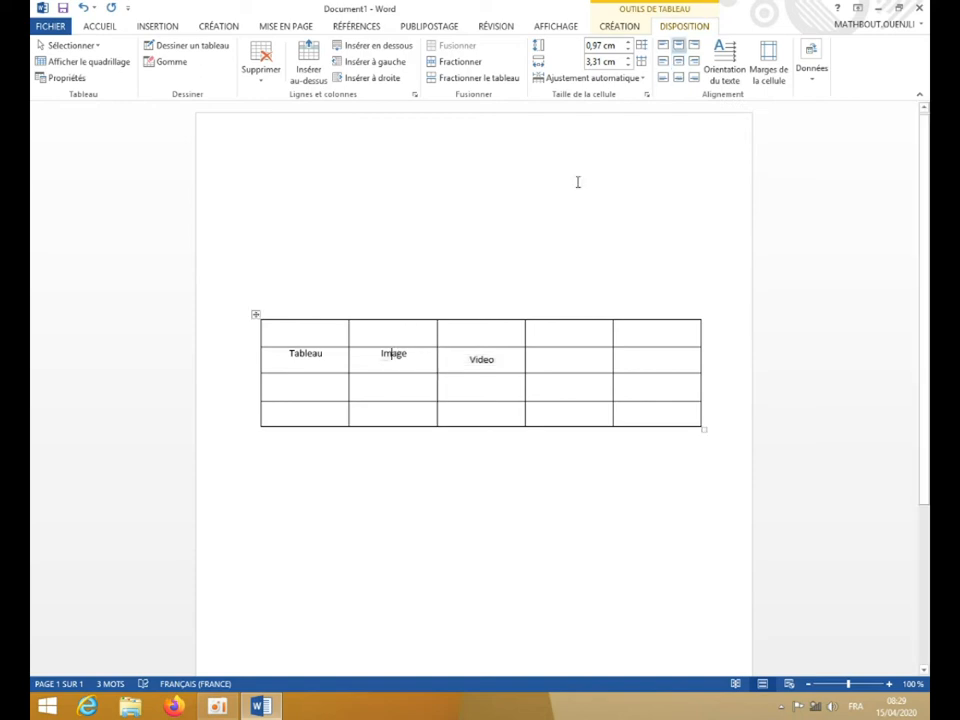
left_click(679, 68)
left_click(681, 64)
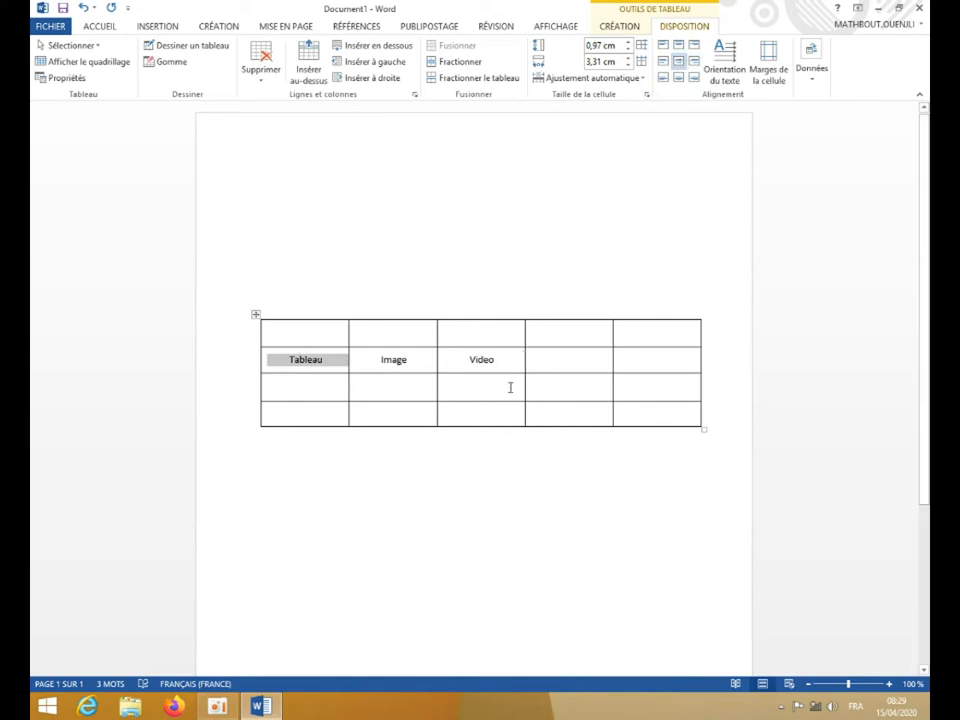
left_click(510, 387)
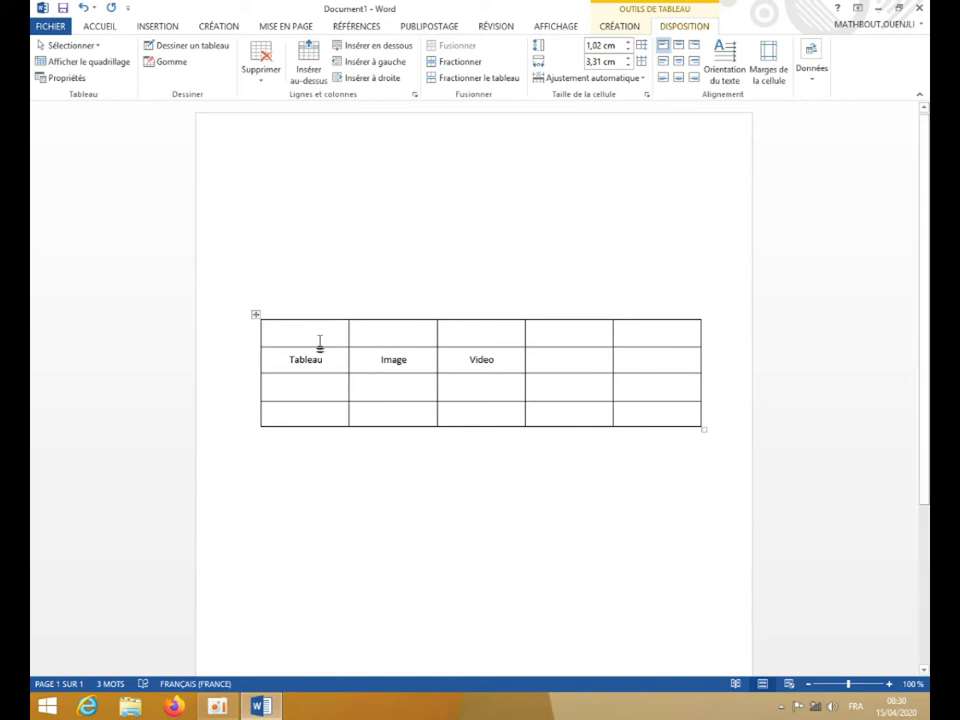
Step: Merge the first two cells of the table's top row, and likewise merge its last two cells
left_click(326, 333)
left_click_drag(338, 333, 359, 333)
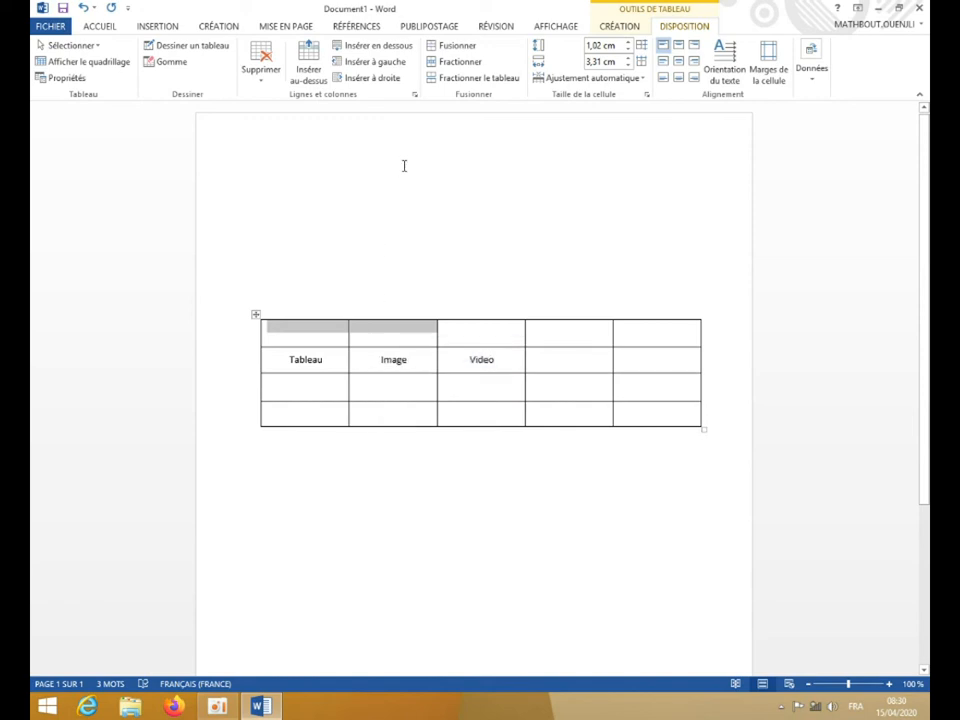
left_click(454, 47)
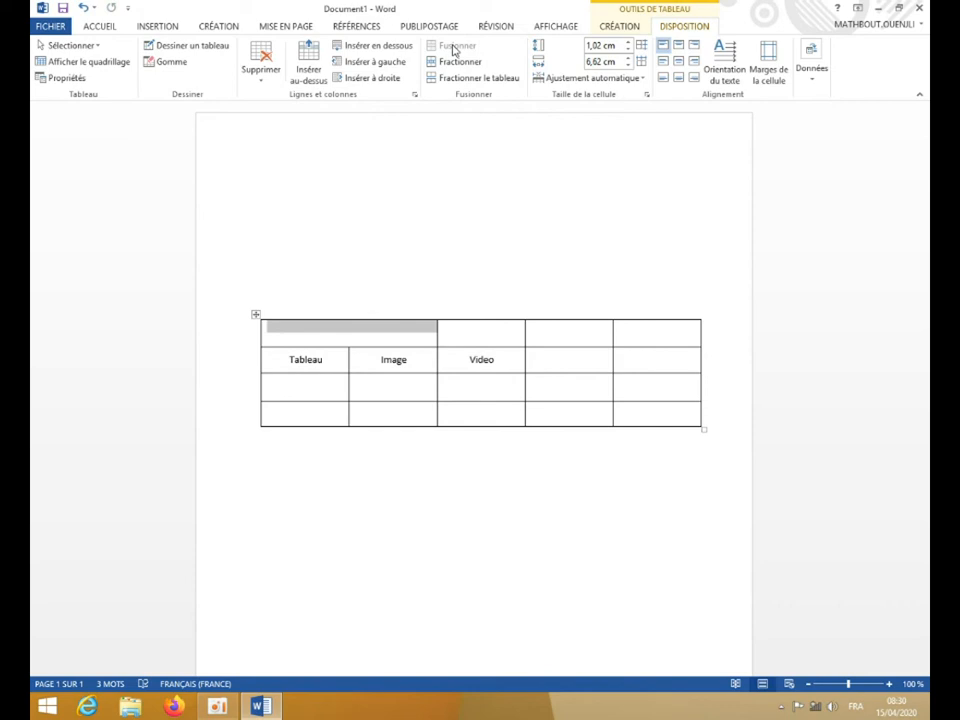
left_click_drag(591, 332, 634, 332)
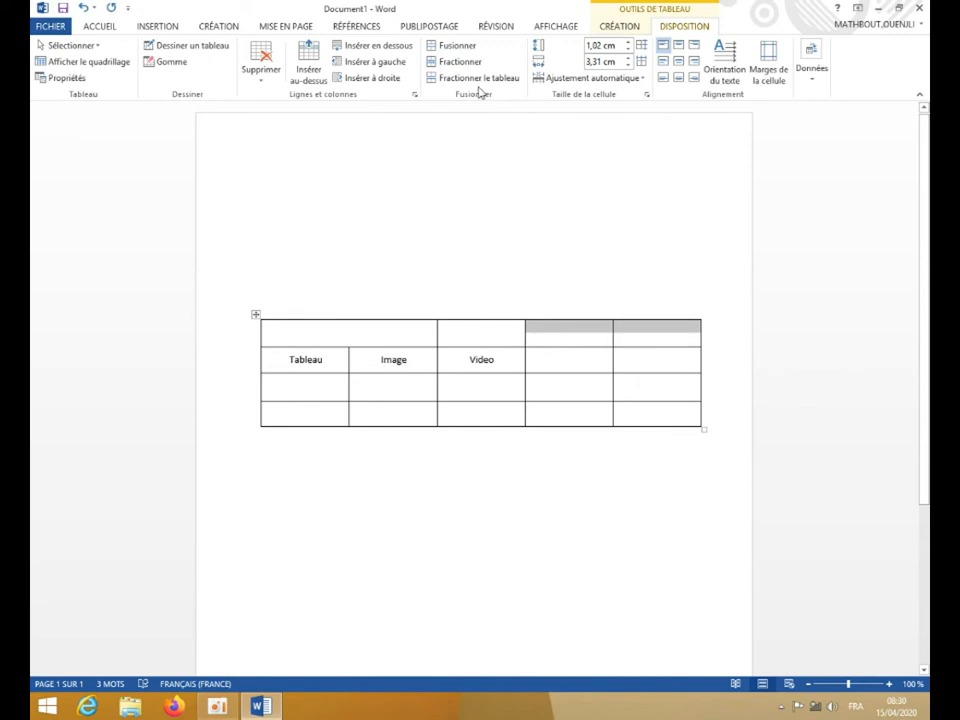
left_click(464, 48)
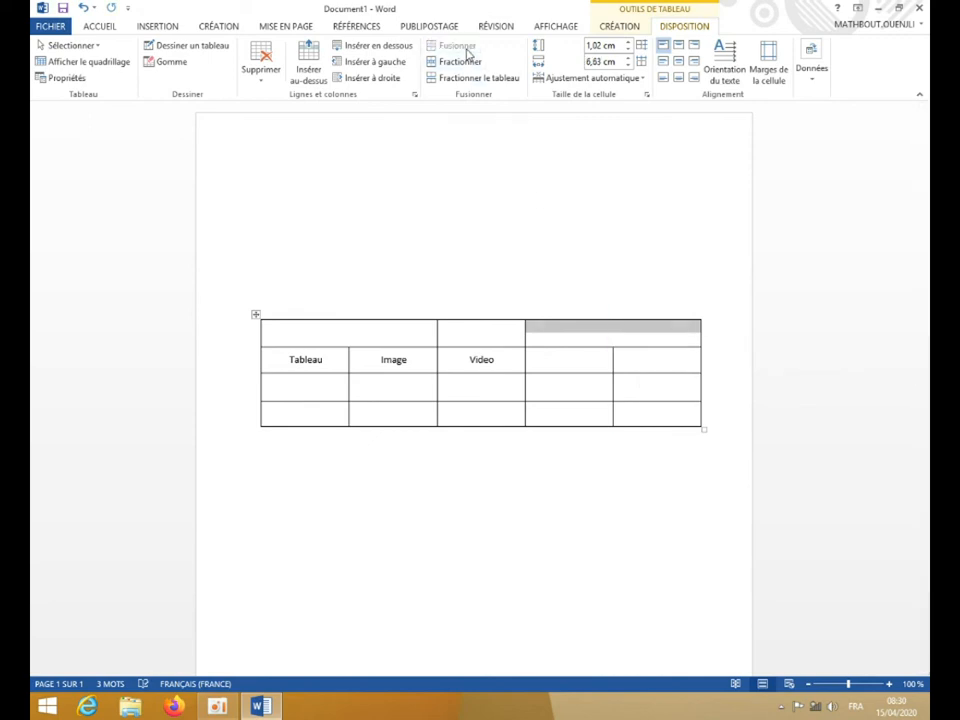
Step: Shade the first merged cell of the table's top row with the standard red colour
left_click(563, 338)
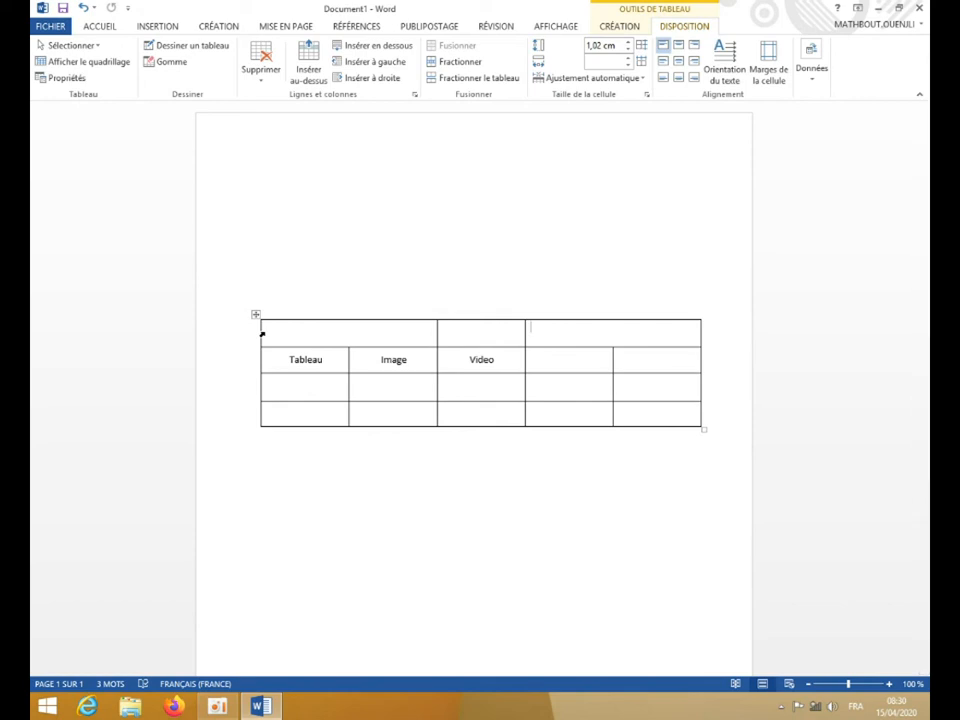
left_click(262, 334)
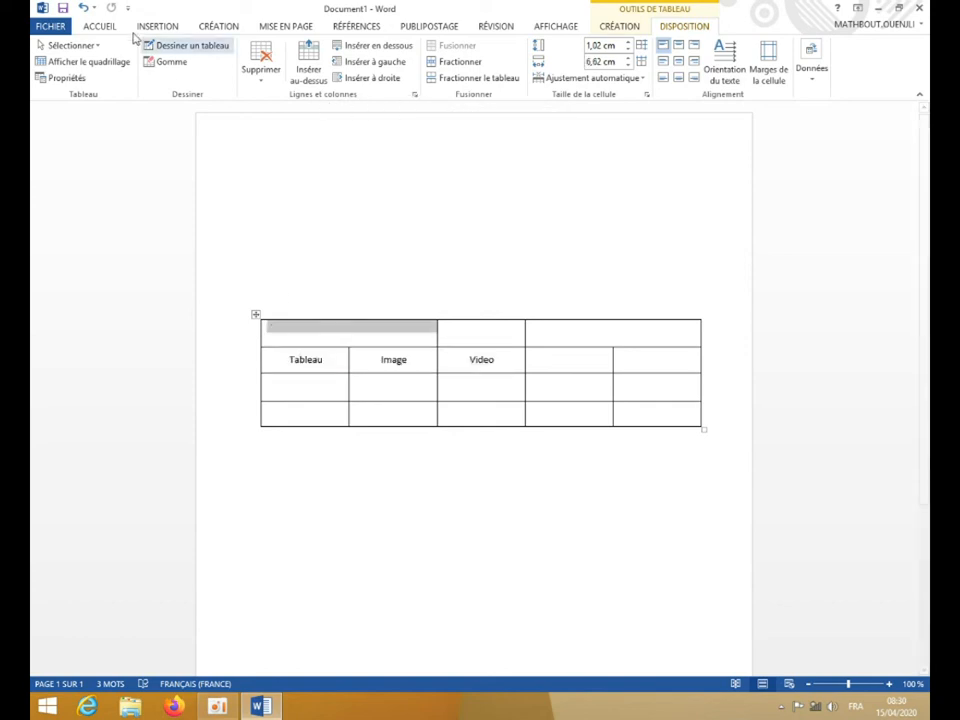
left_click(99, 26)
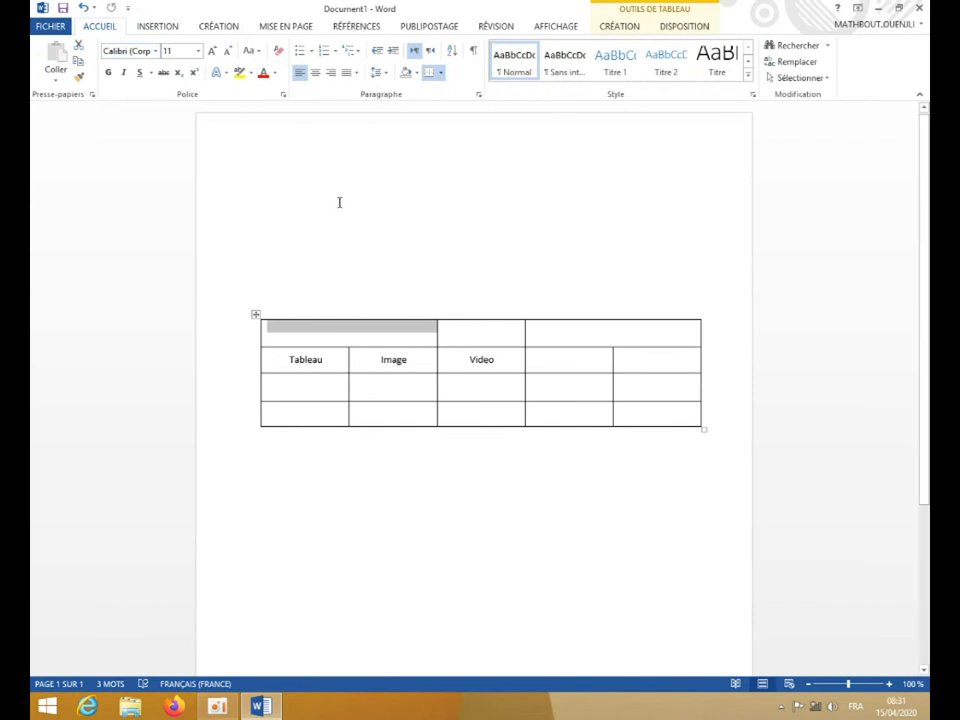
left_click(416, 73)
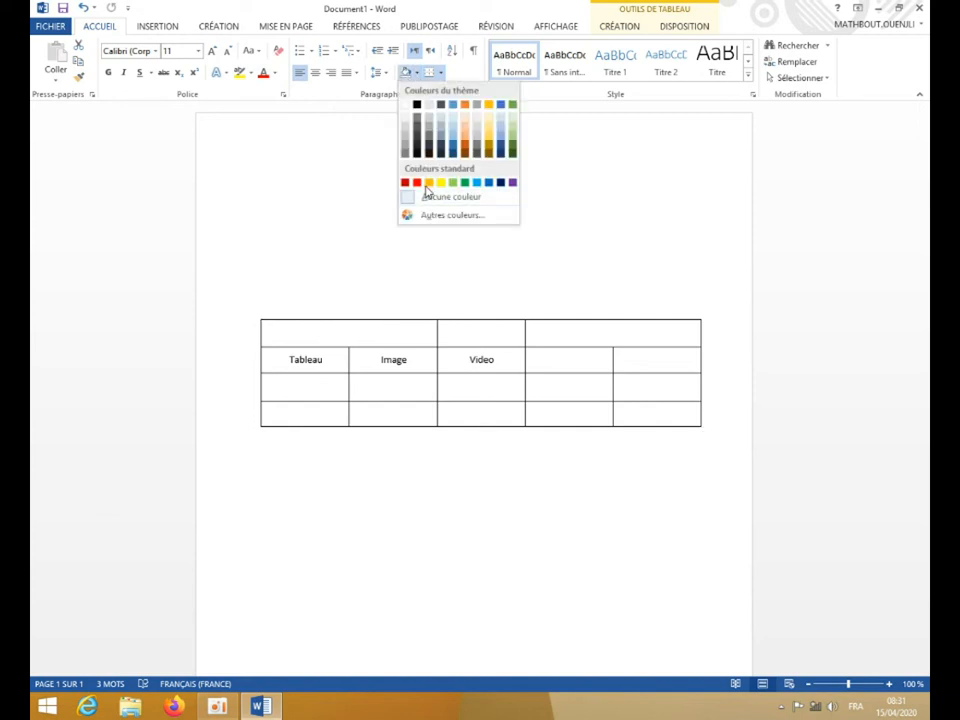
left_click(417, 183)
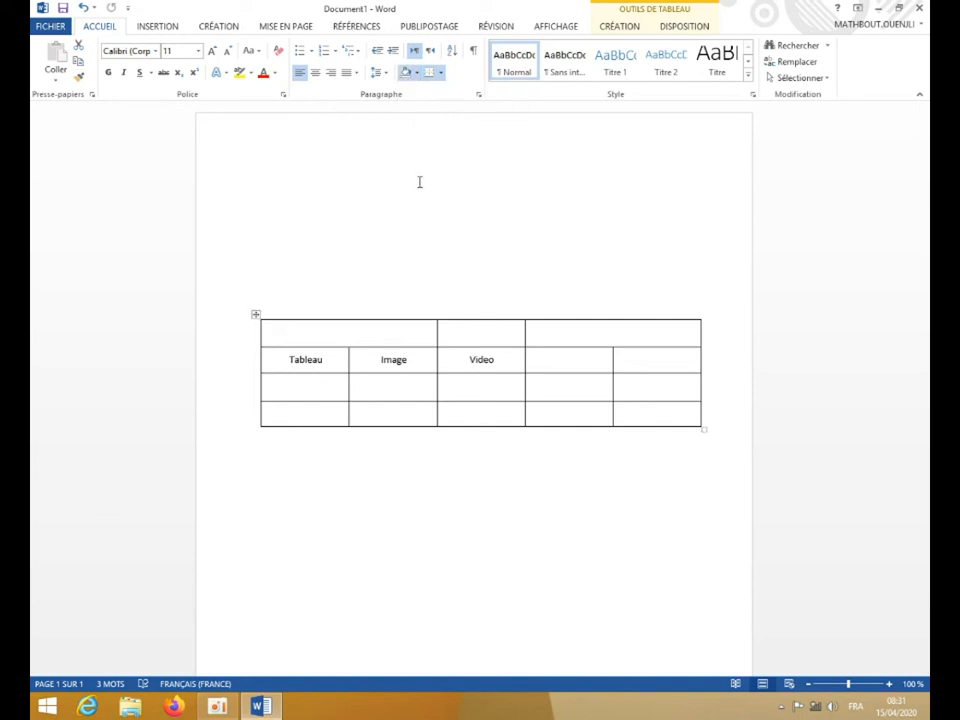
Step: Shade the fourth cell of the table's second row with the standard light green colour
left_click(524, 359)
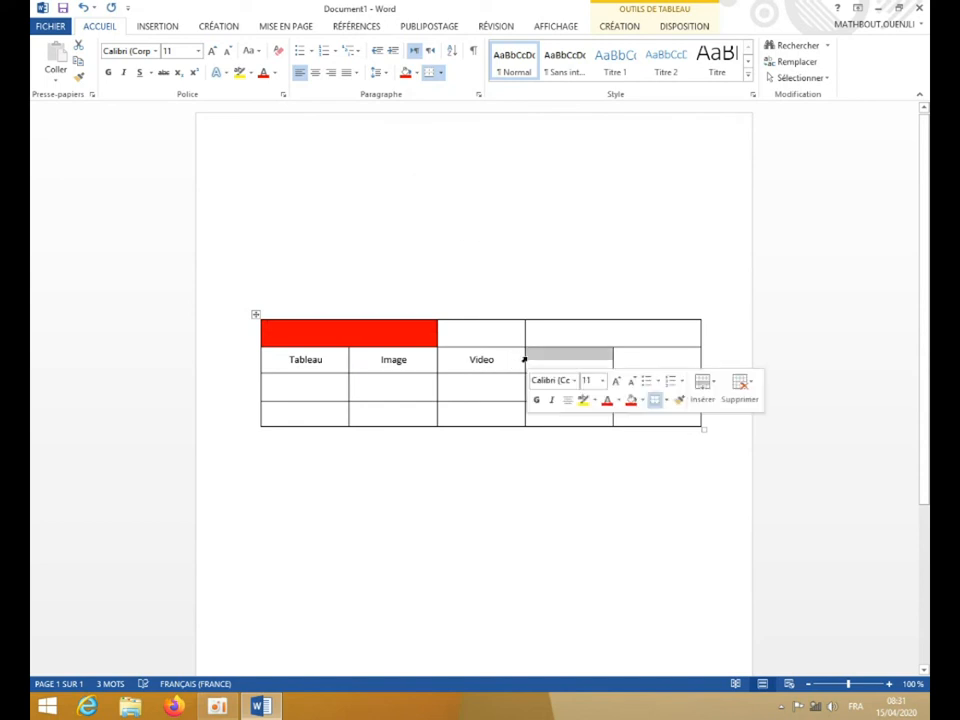
left_click(418, 74)
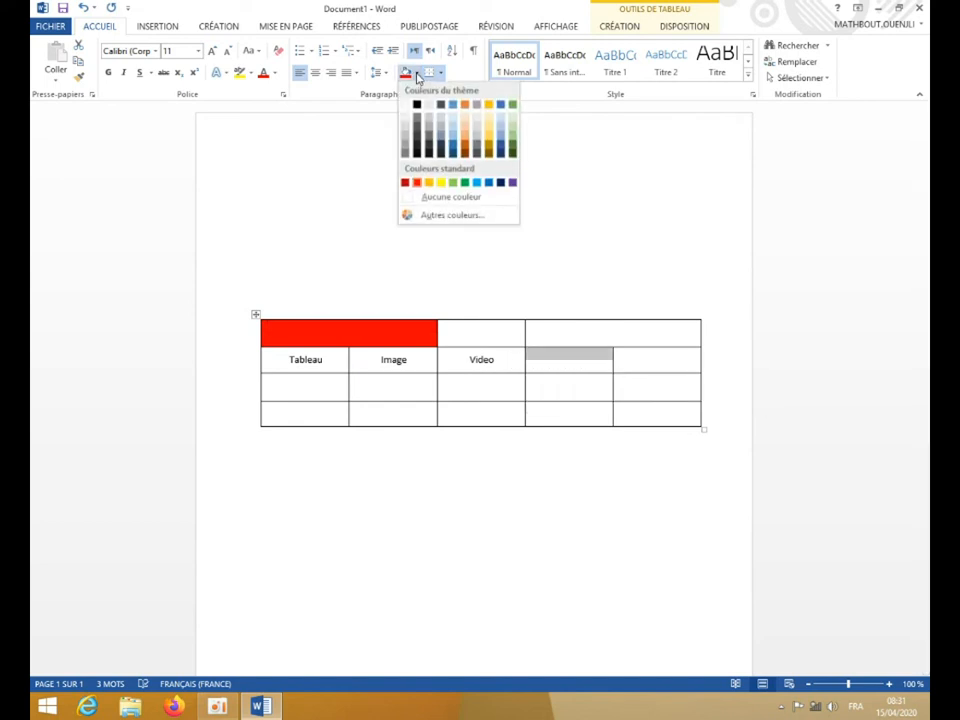
left_click(452, 184)
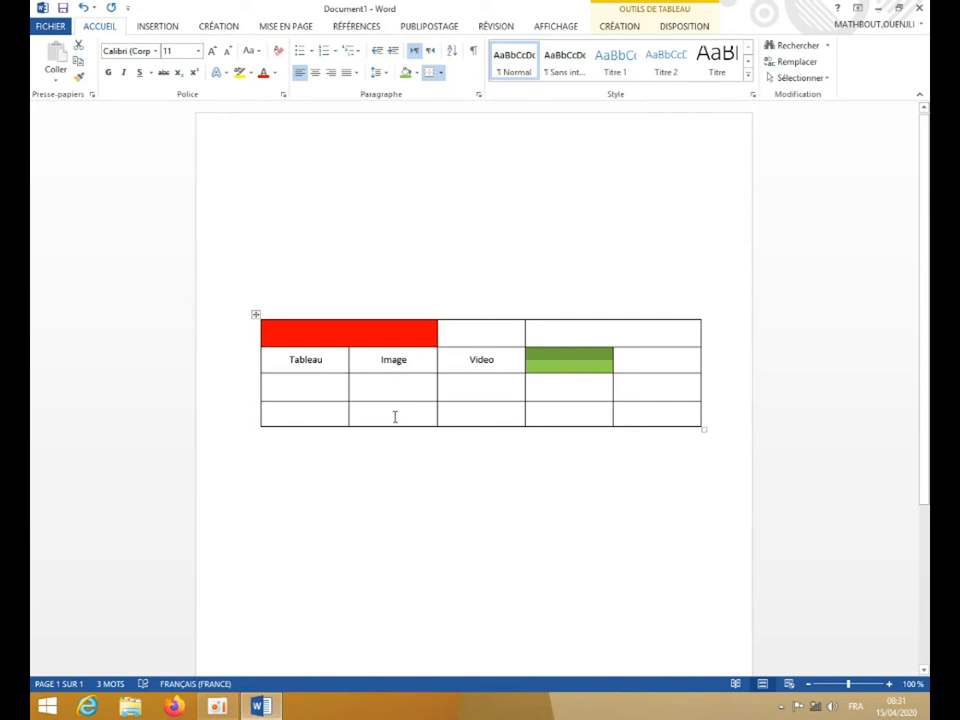
Step: Apply the same light green shading to the second, third and fourth cells of the table's last row
left_click_drag(395, 416, 553, 420)
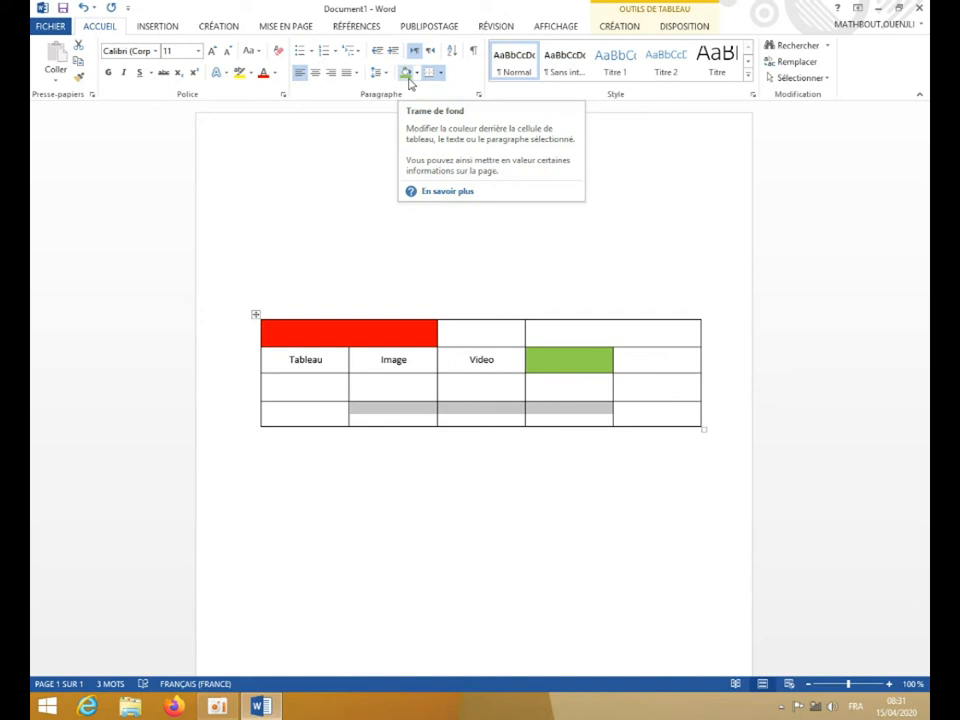
left_click(407, 78)
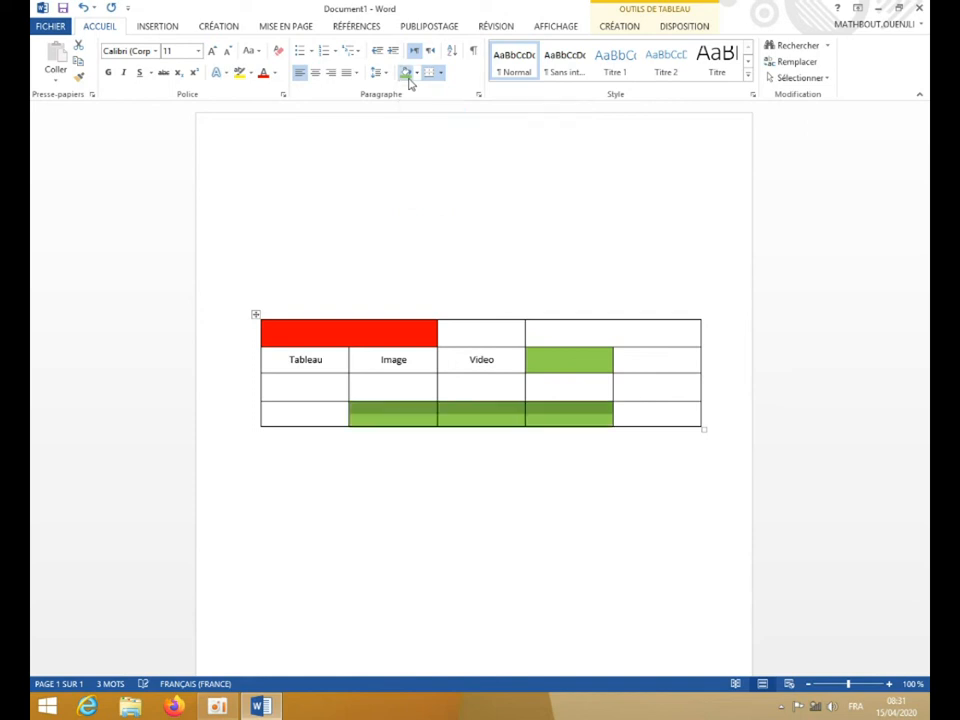
left_click(490, 416)
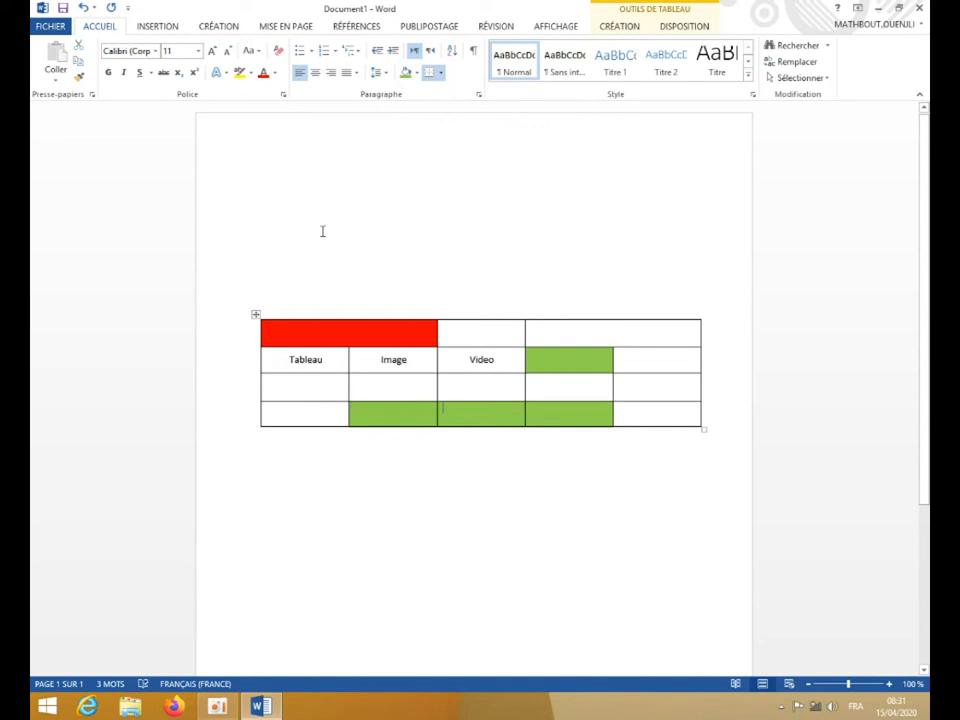
Step: Save the document as a Word document named Tableau in the Bureau folder
left_click(50, 27)
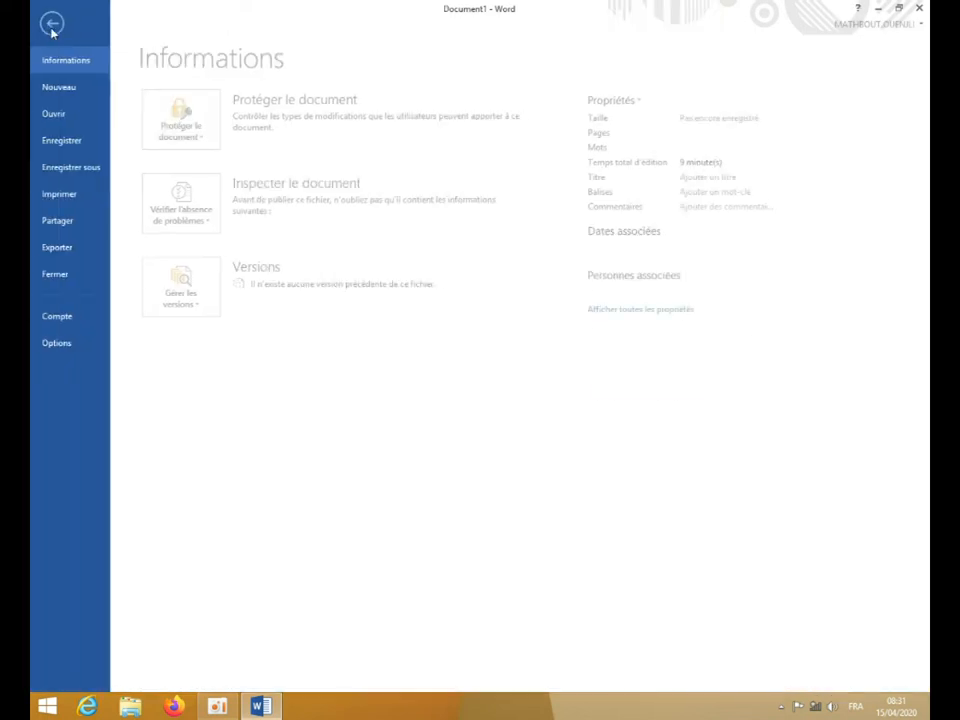
left_click(100, 148)
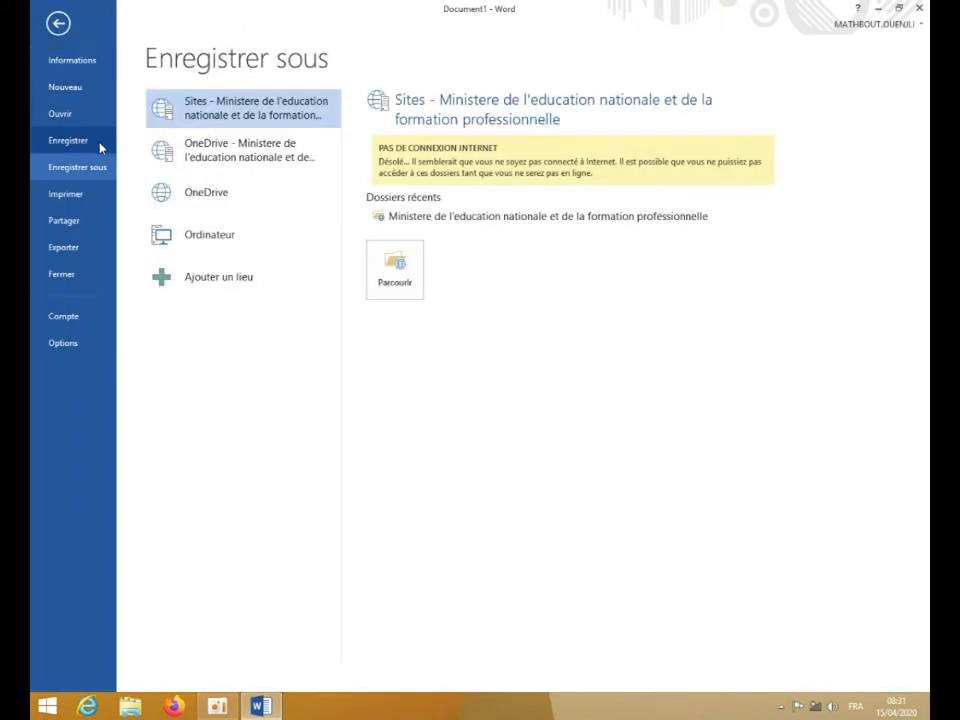
left_click(393, 284)
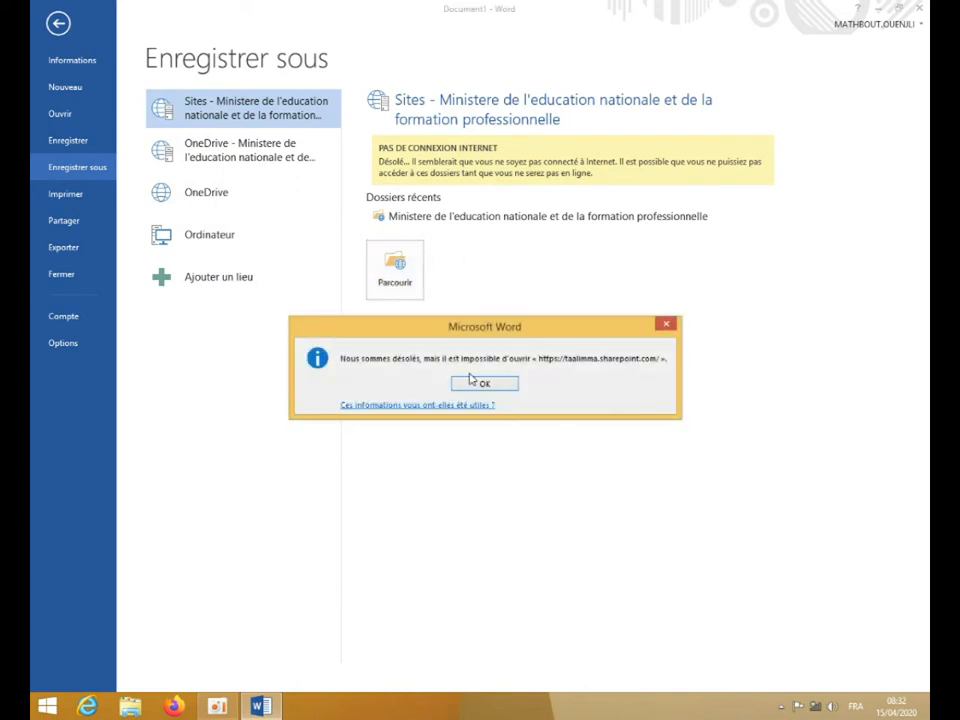
left_click(487, 384)
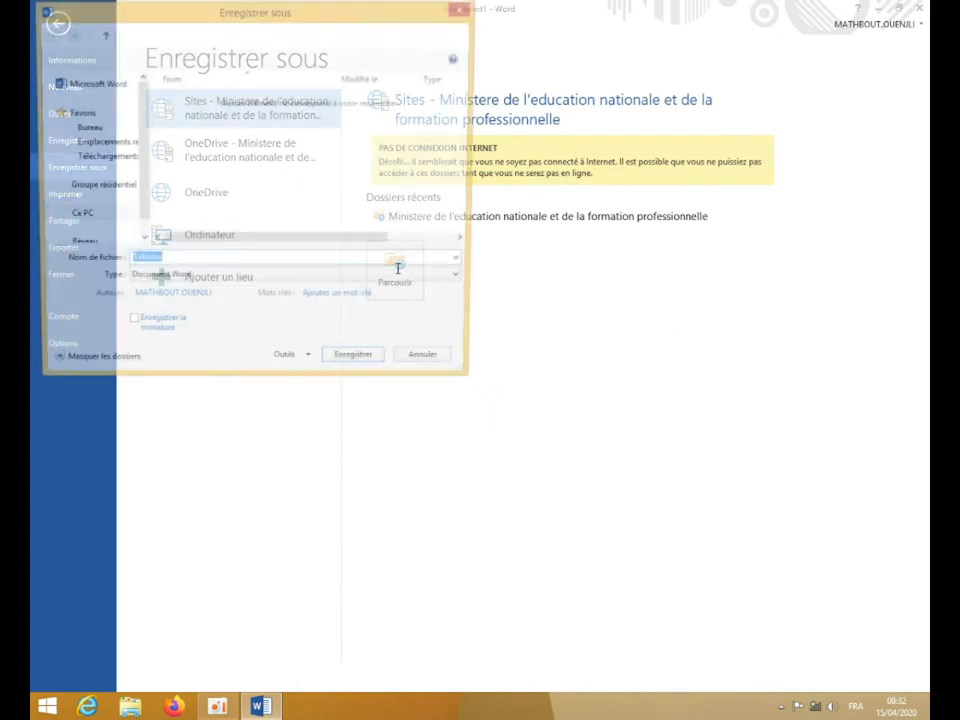
left_click_drag(257, 12, 439, 62)
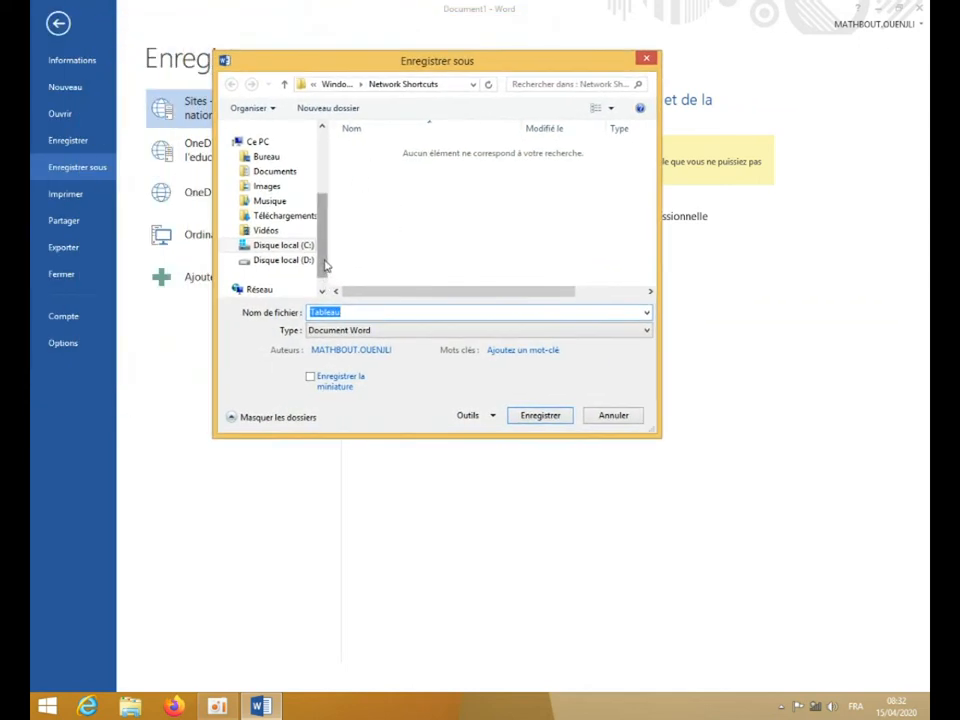
left_click(297, 163)
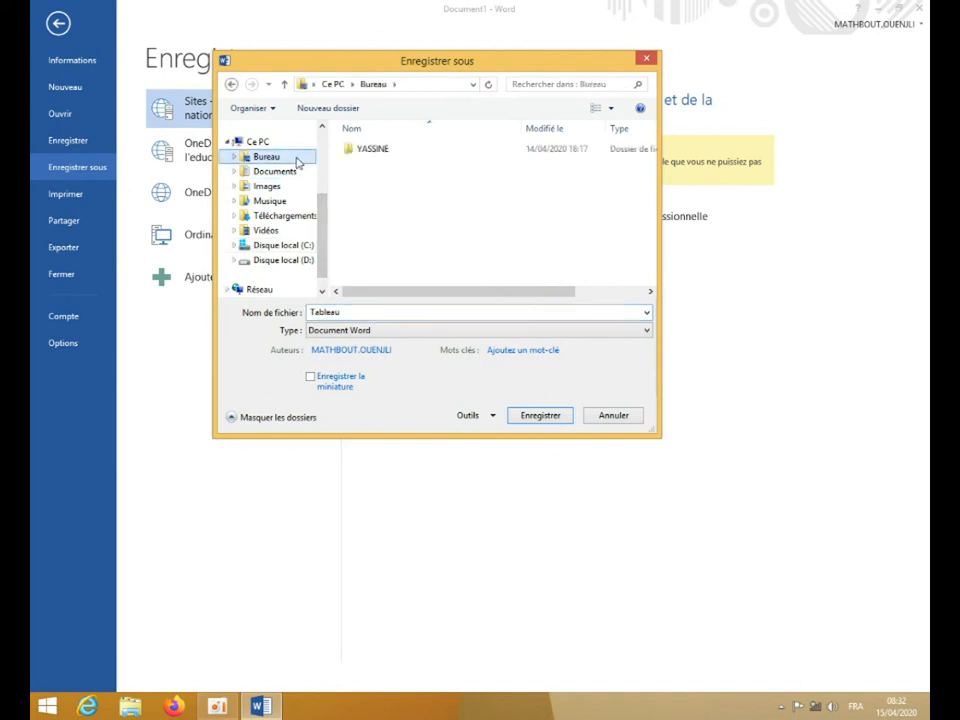
double_click(326, 313)
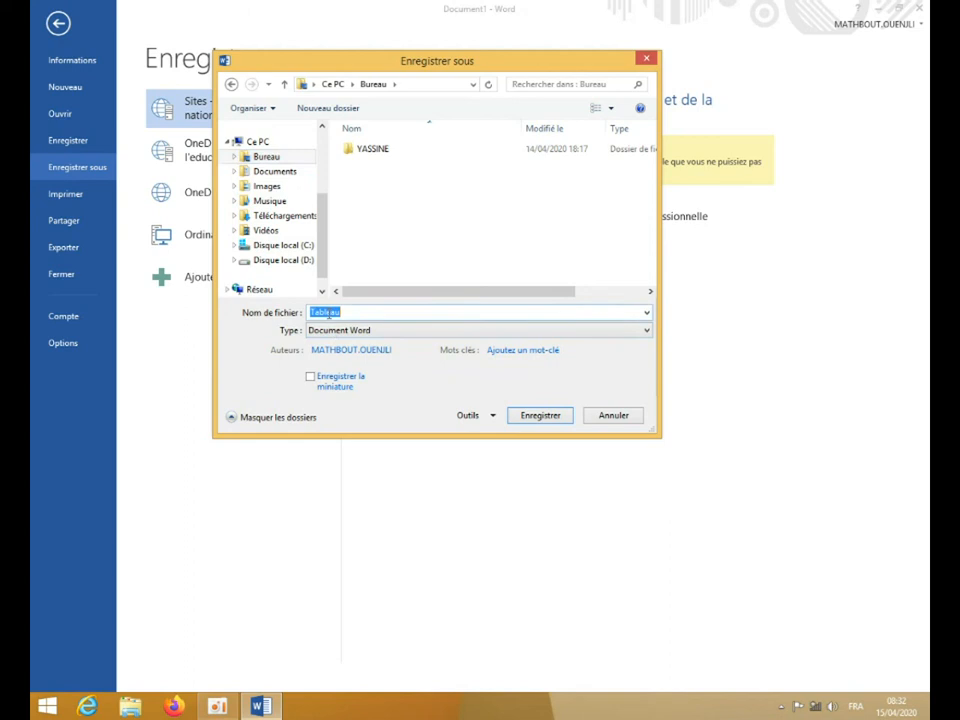
left_click(347, 312)
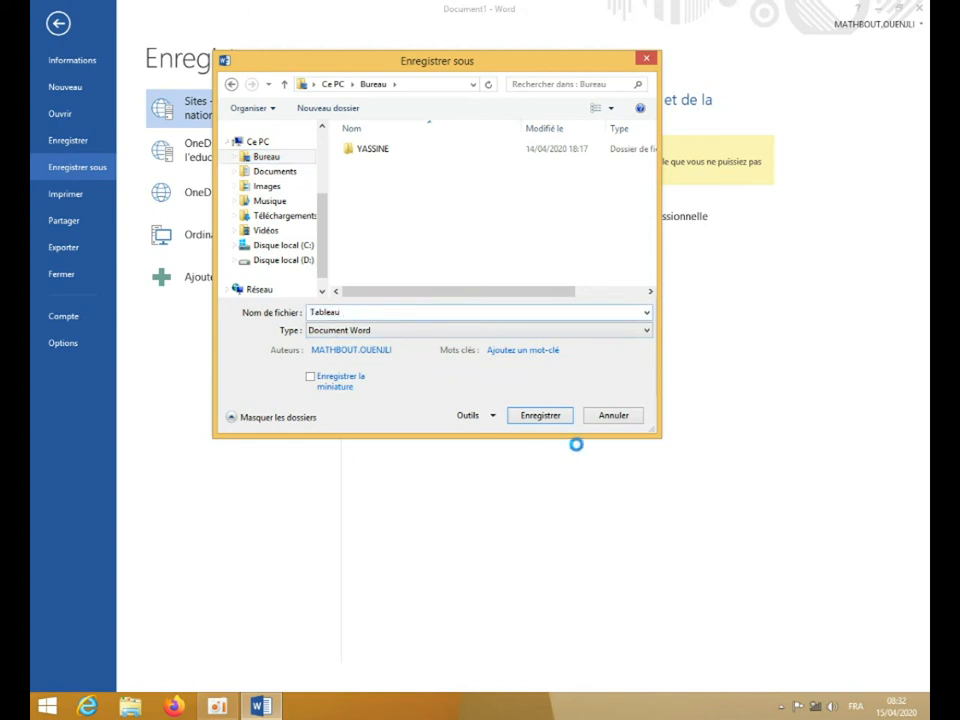